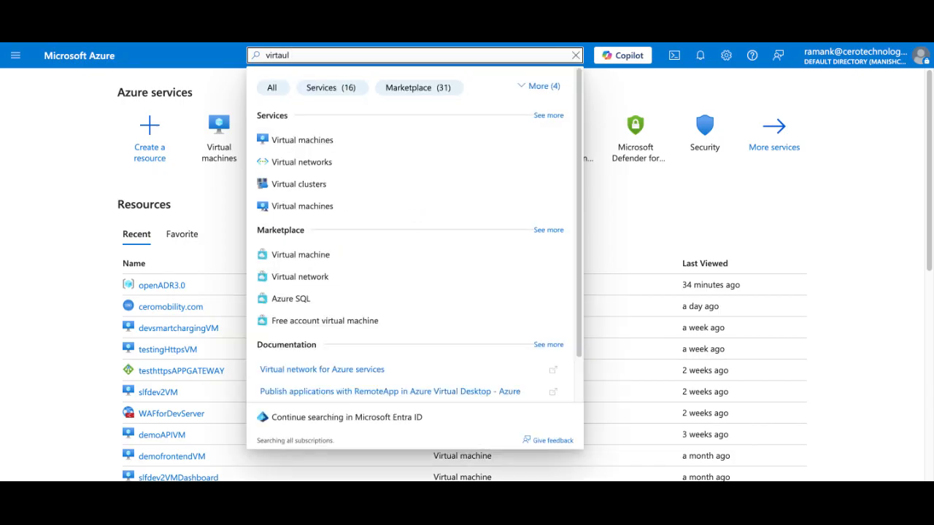
Step: Find the Virtual machines service and start creating a new Azure virtual machine
text(machin)
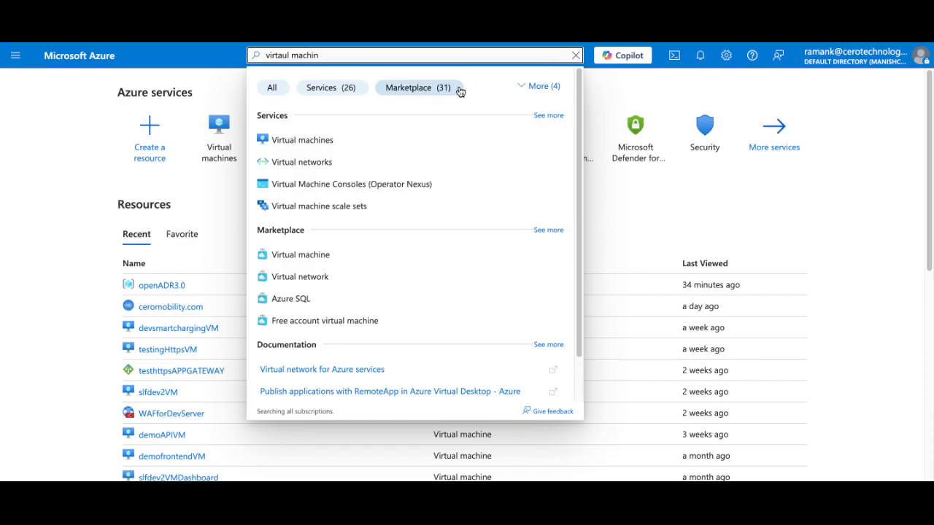
click(360, 142)
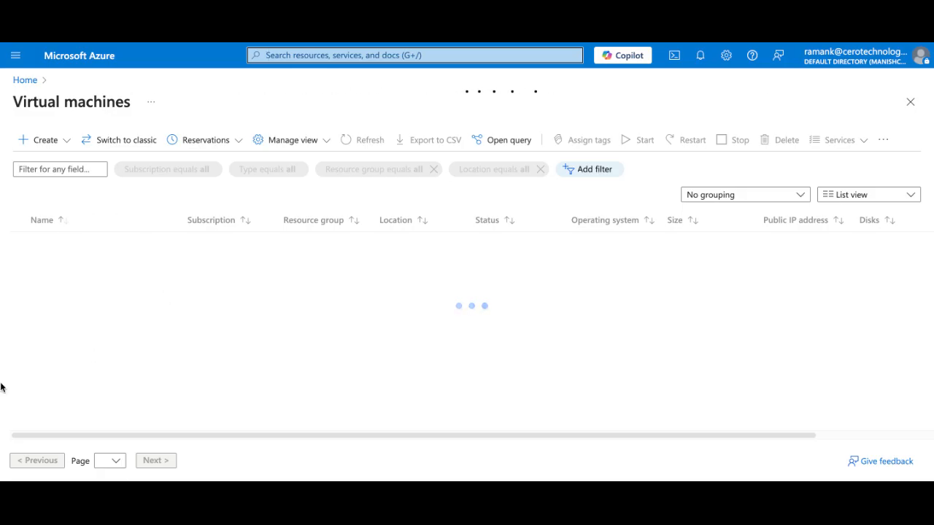
click(41, 139)
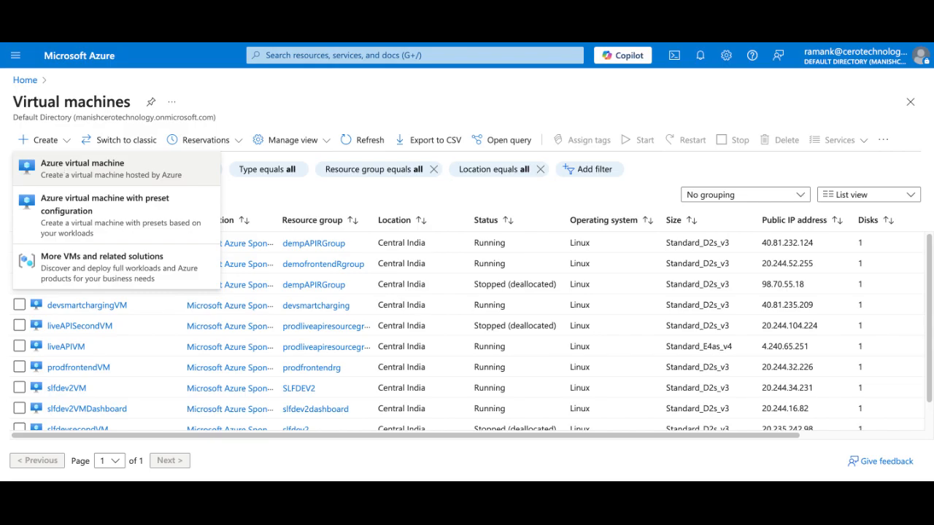
click(77, 175)
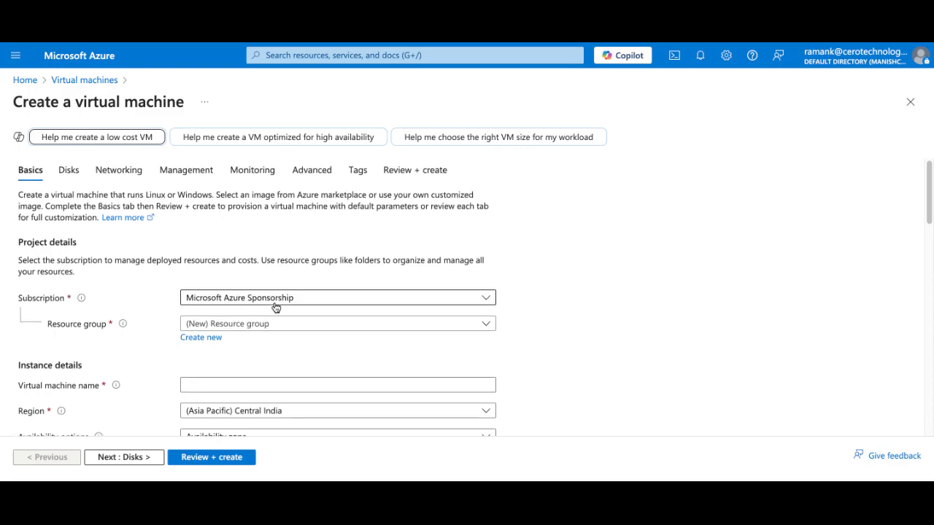
Step: Create a new resource group named openadr for the virtual machine
scroll(275, 307, down, 1)
scroll(276, 307, up, 1)
scroll(276, 307, down, 1)
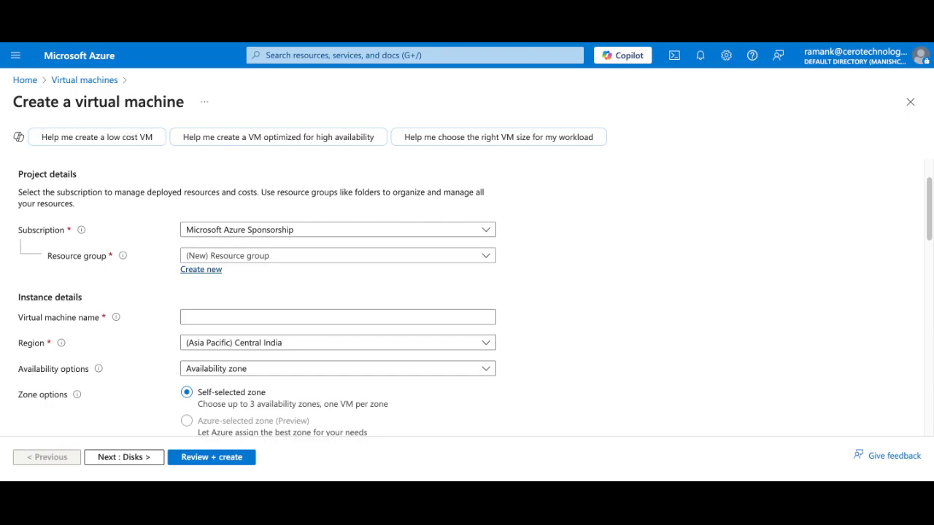
click(200, 269)
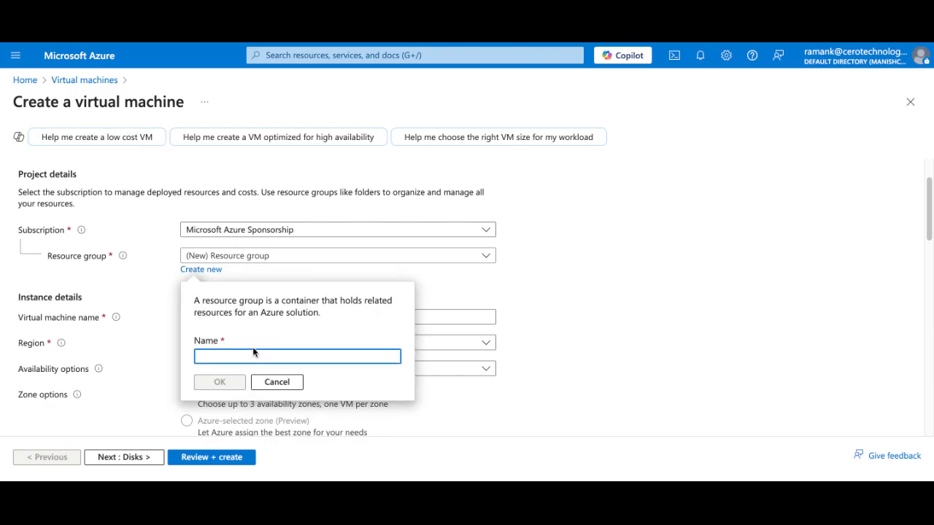
text(openadr)
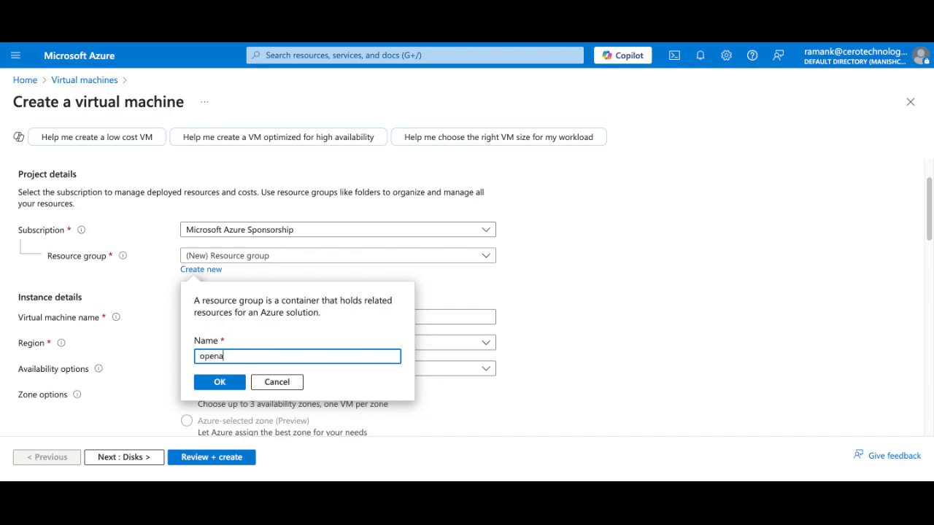
click(221, 383)
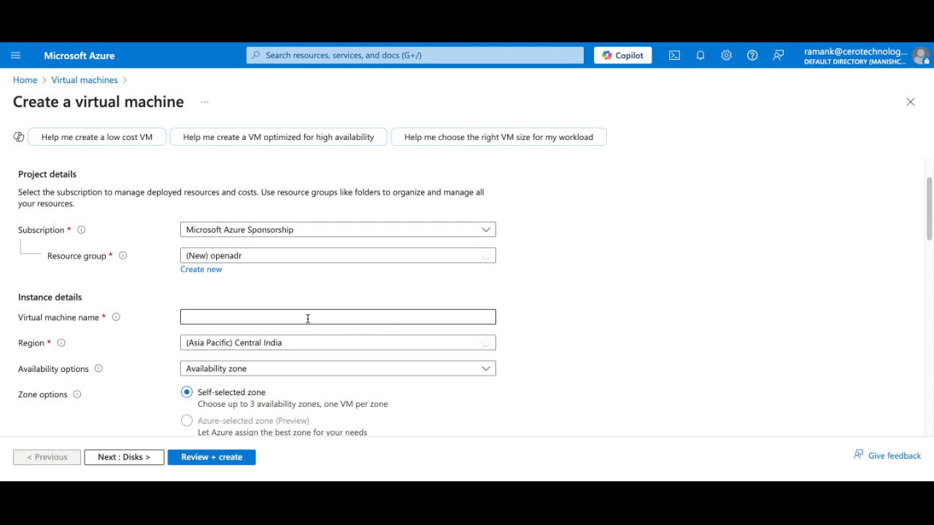
Step: Name the virtual machine openadr in the instance details
scroll(307, 319, down, 1)
click(278, 256)
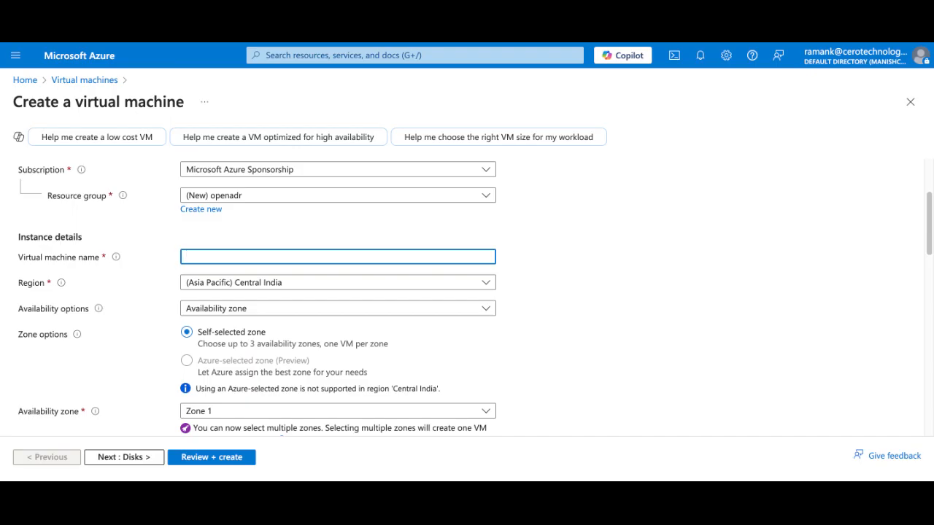
text(openadr)
scroll(186, 233, down, 3)
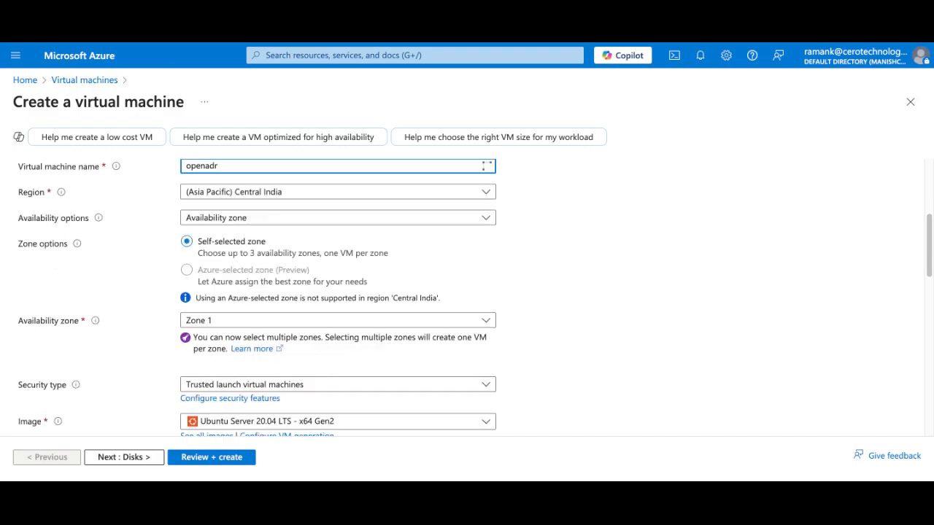
Step: Examine the choices offered for the virtual machine's availability options and operating system image
scroll(186, 233, up, 1)
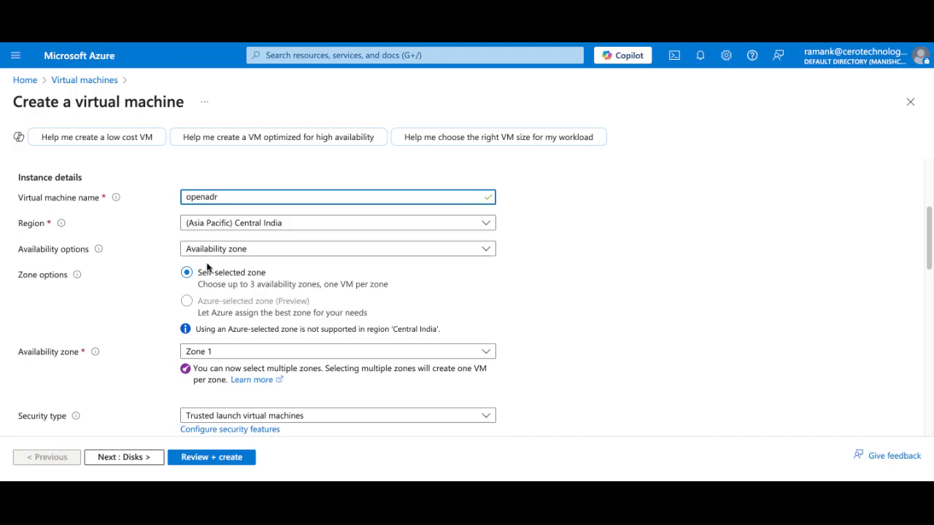
click(283, 254)
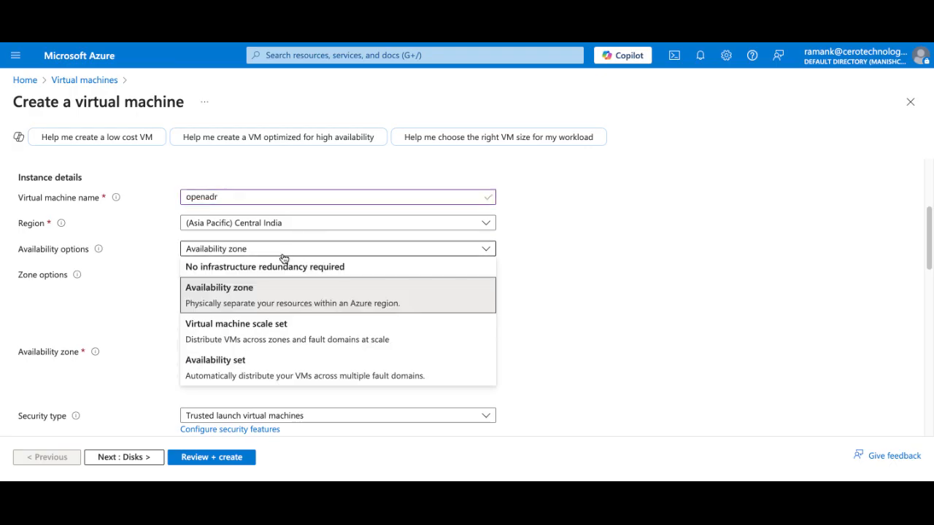
click(136, 295)
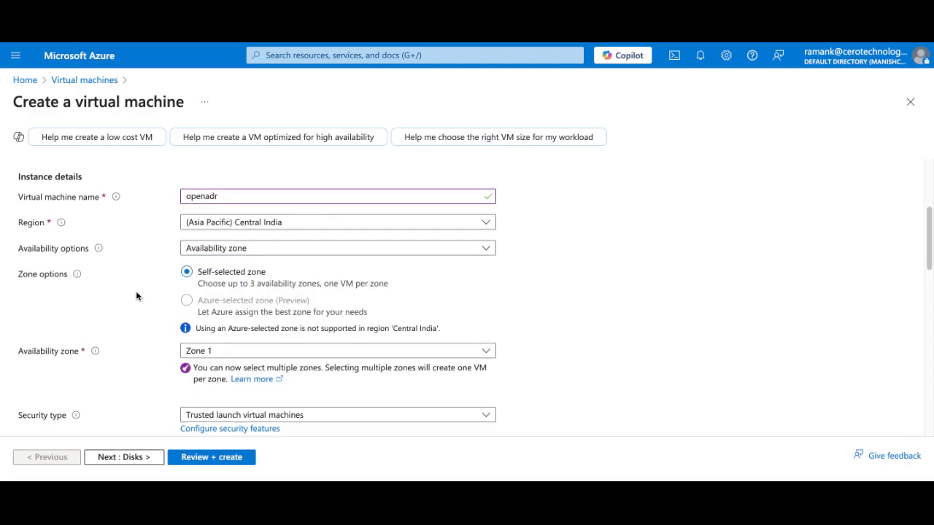
scroll(136, 296, down, 3)
scroll(88, 264, down, 1)
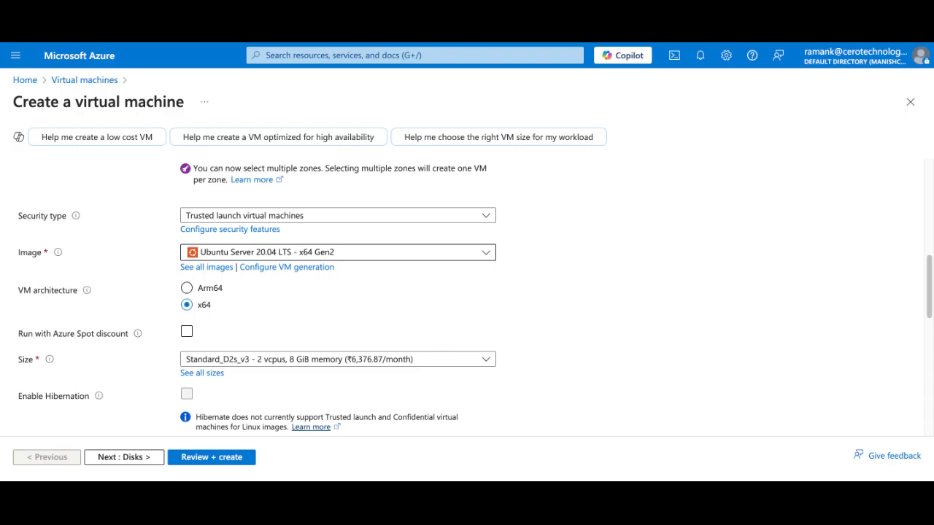
click(350, 252)
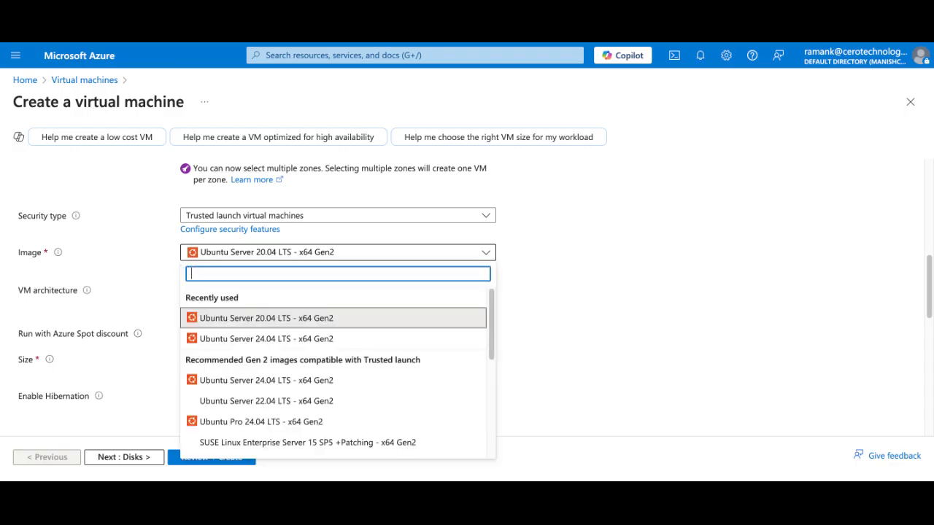
click(357, 257)
scroll(358, 257, down, 3)
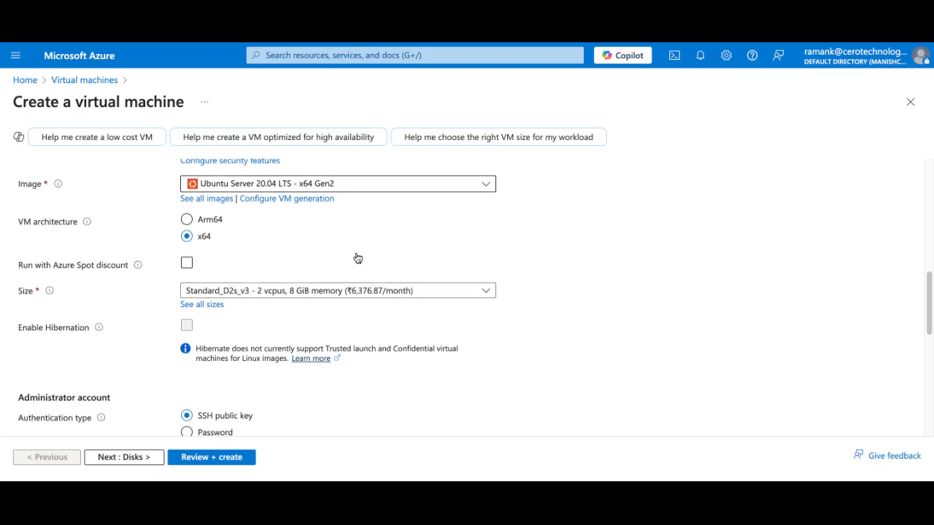
Step: Set the administrator account's username to openadr
scroll(357, 292, down, 1)
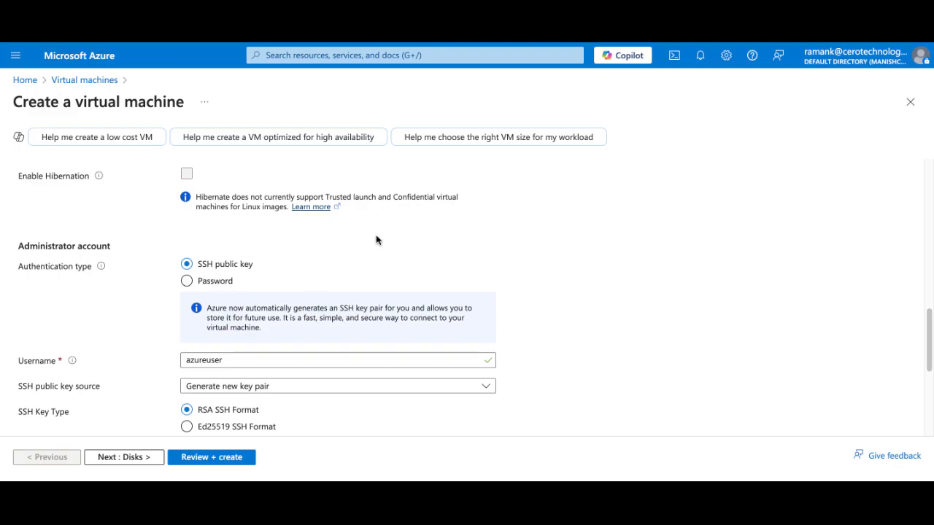
scroll(376, 240, down, 1)
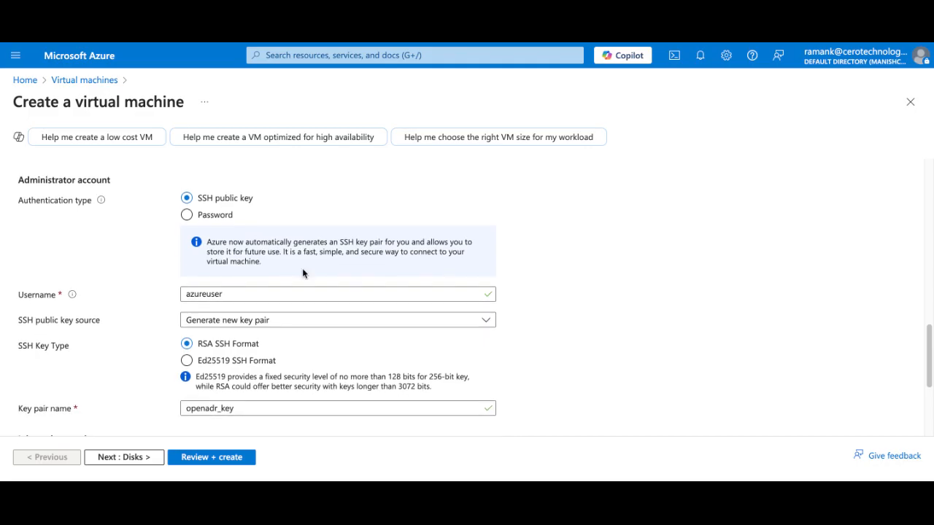
click(230, 291)
key(BackSpace)
key(BackSpace)
key(BackSpace)
key(BackSpace)
key(BackSpace)
key(BackSpace)
key(BackSpace)
key(BackSpace)
key(BackSpace)
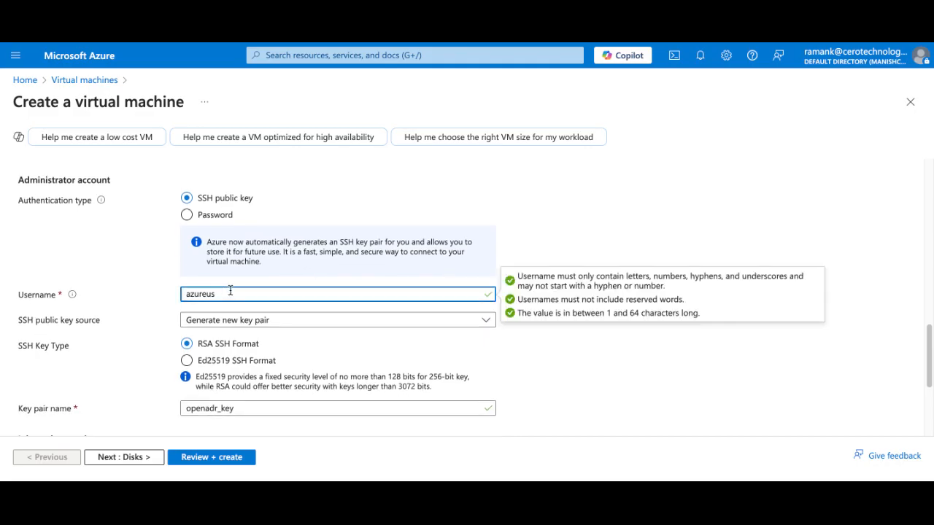
text(open)
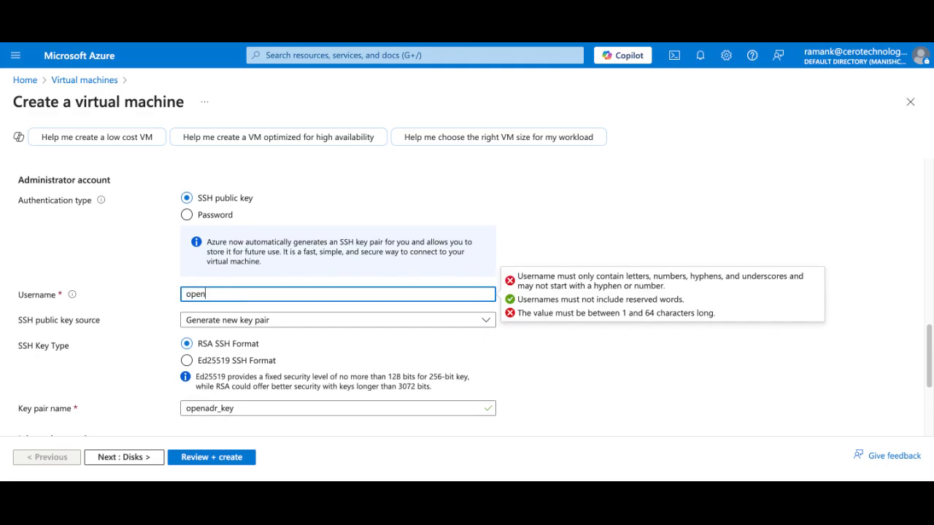
text(adr)
Step: Check which SSH public key sources are offered for the administrator account
scroll(228, 311, down, 1)
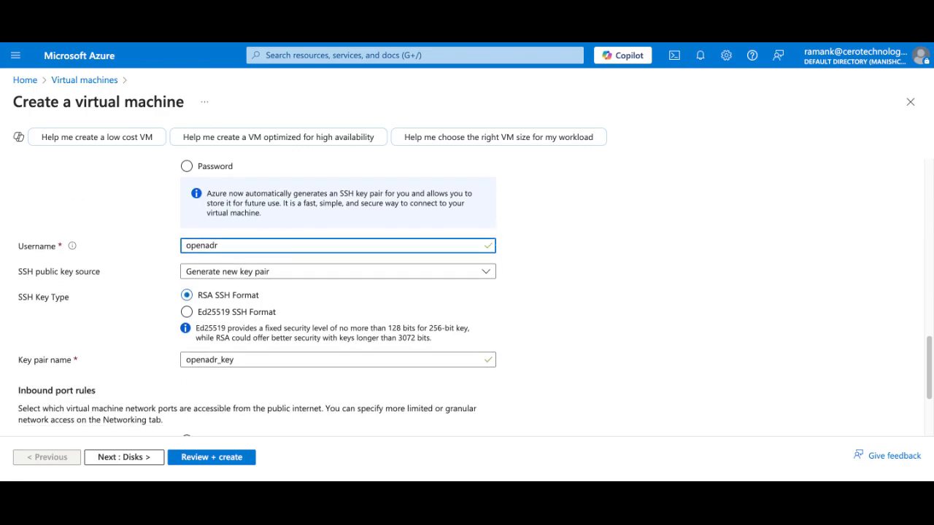
click(290, 277)
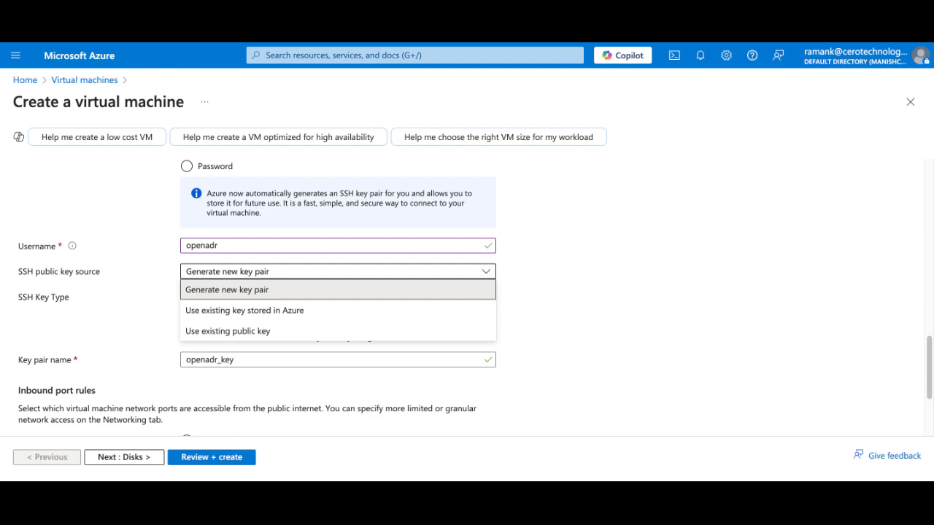
click(618, 282)
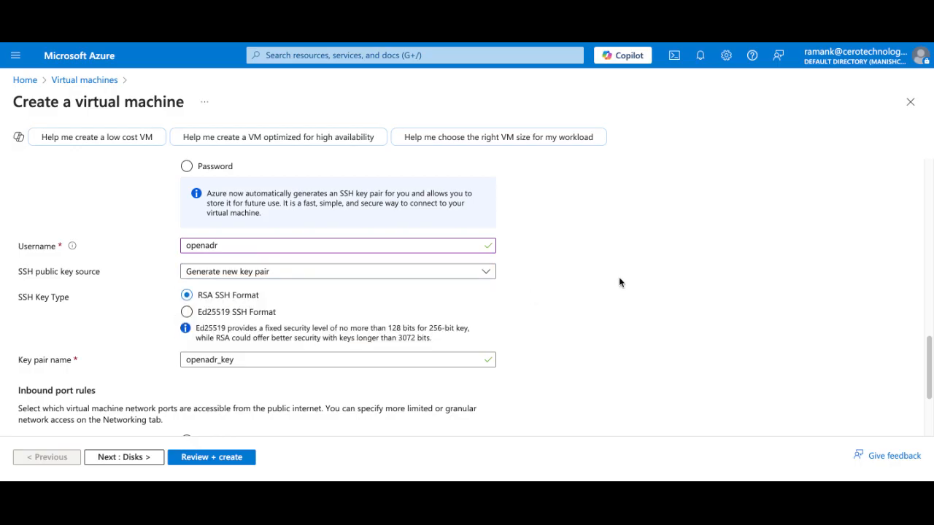
click(490, 270)
click(489, 271)
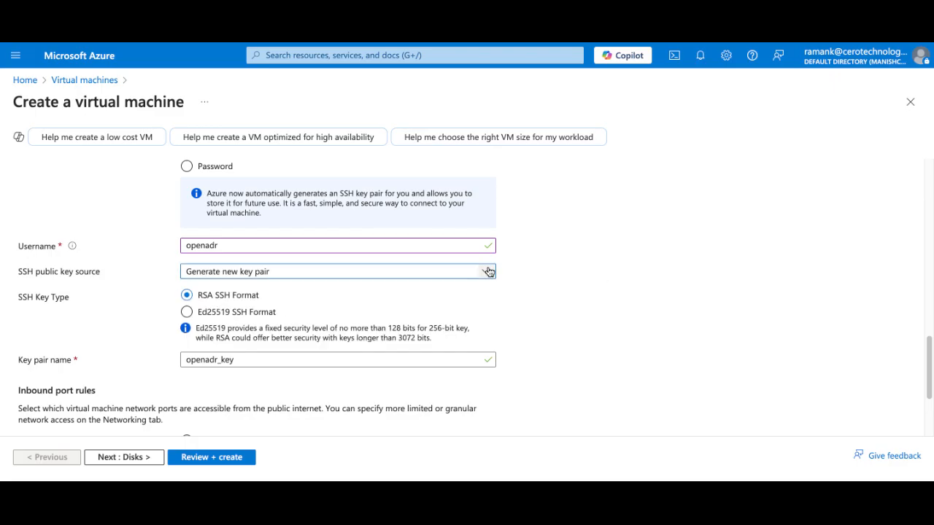
Step: Allow public inbound traffic on HTTP (80) and HTTPS (443) in addition to SSH (22)
scroll(488, 271, down, 1)
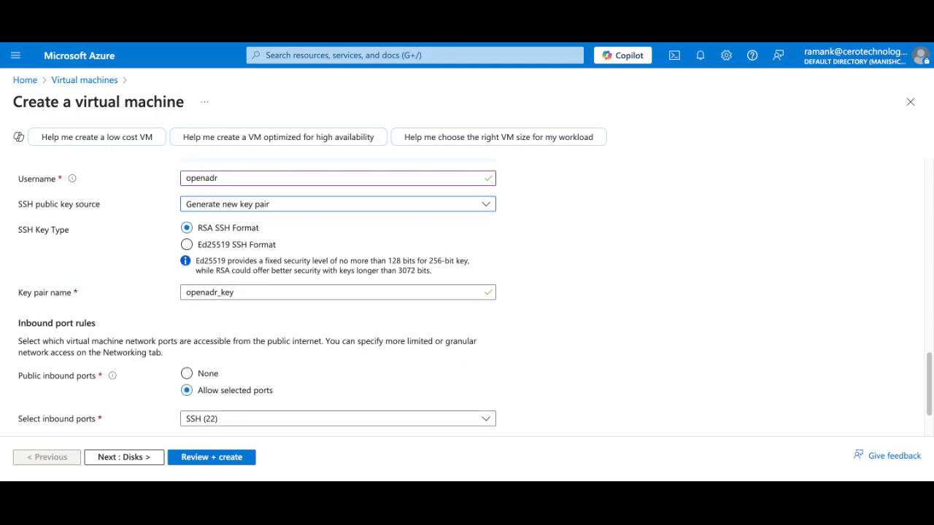
scroll(287, 271, down, 1)
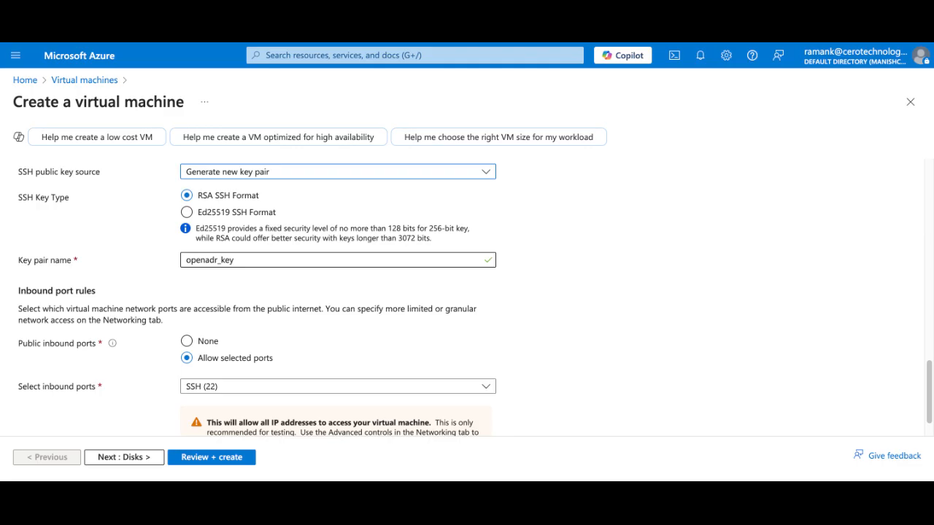
scroll(268, 317, down, 1)
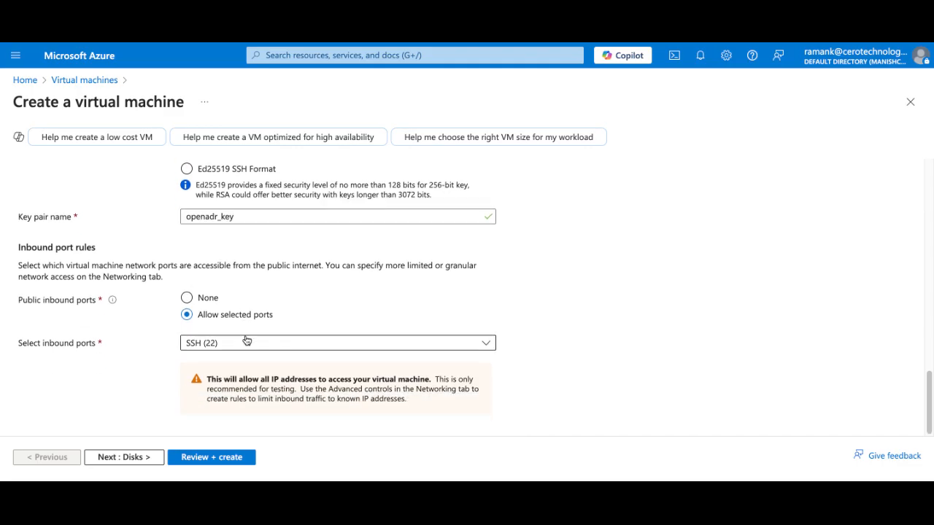
click(246, 341)
click(192, 362)
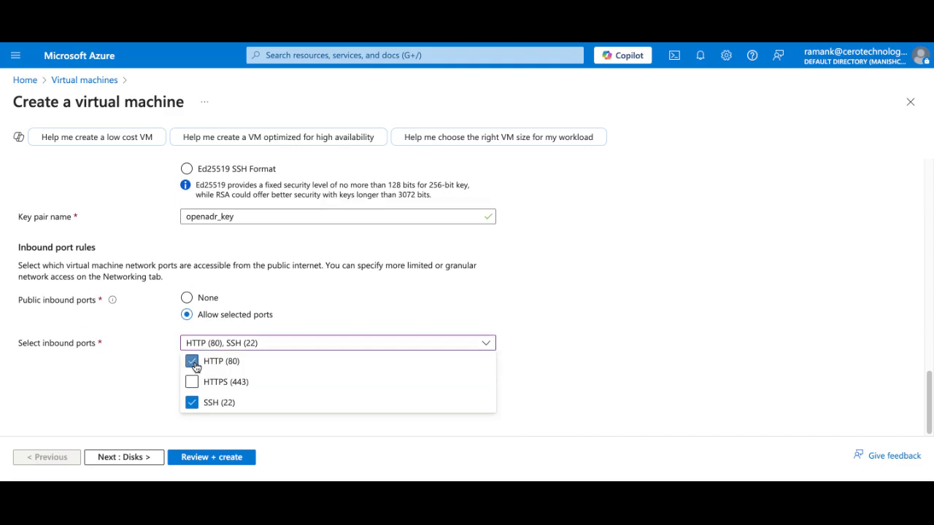
click(192, 382)
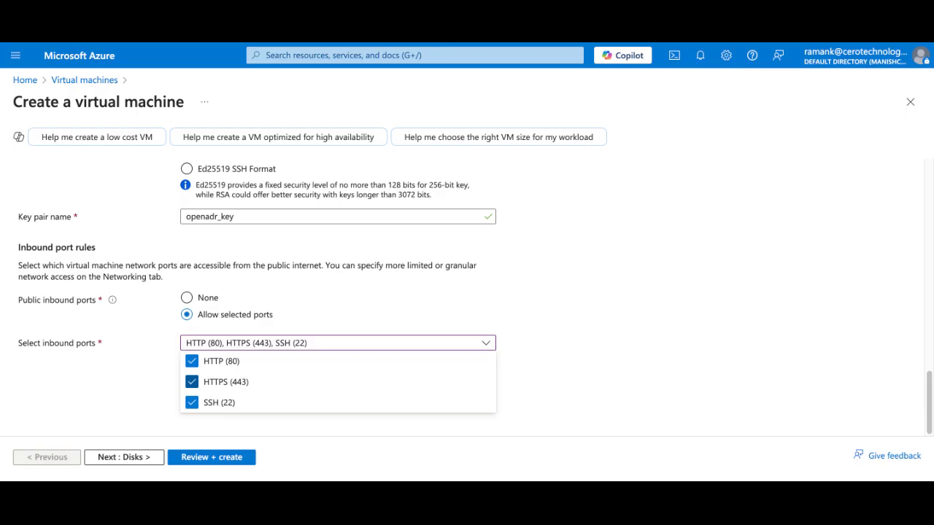
click(172, 389)
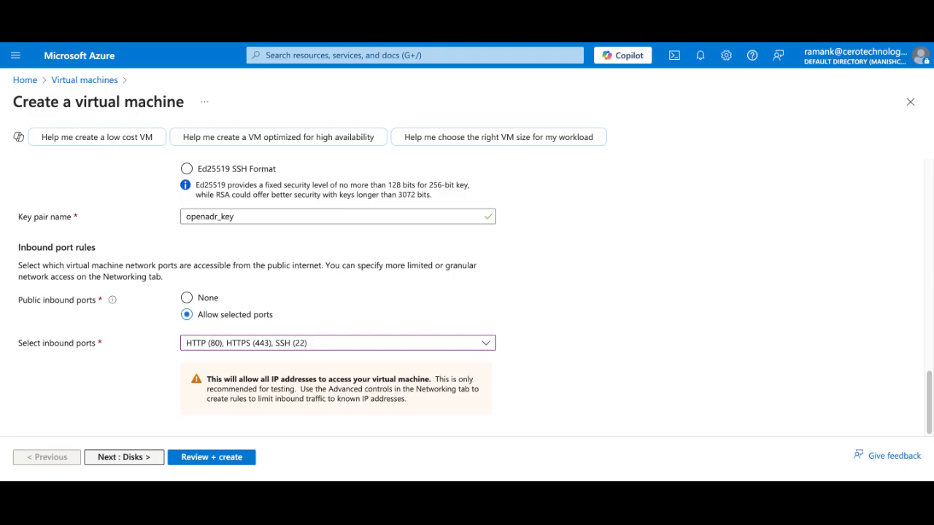
Step: Continue to the virtual machine's disk settings and review the OS disk and data disk options
click(124, 457)
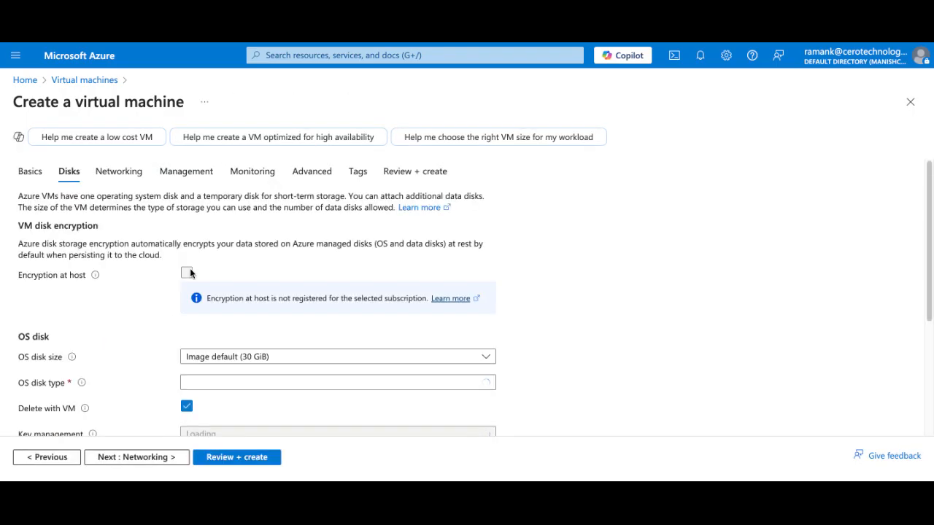
scroll(190, 273, down, 1)
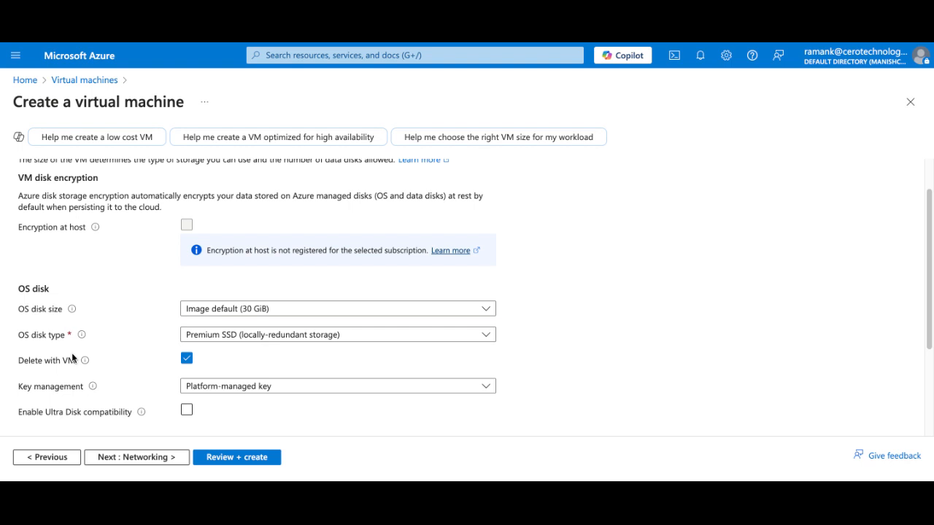
scroll(71, 358, down, 2)
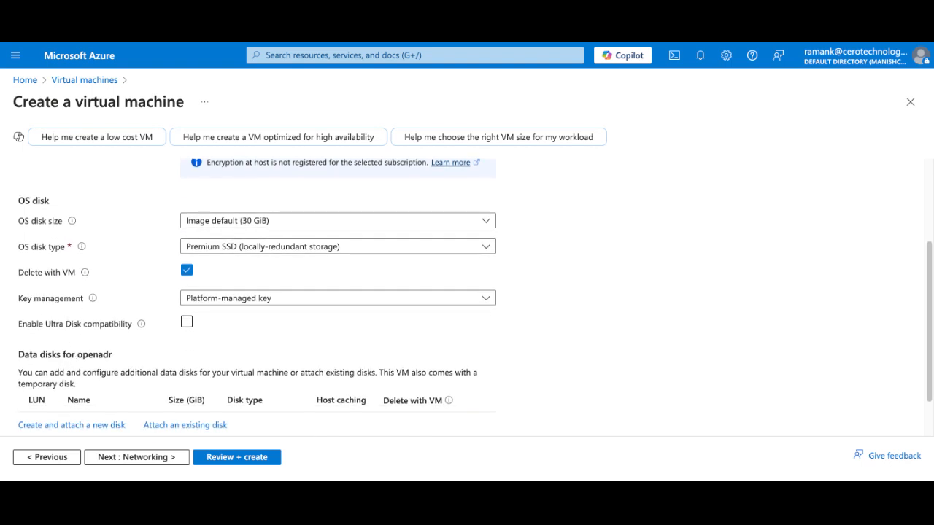
scroll(475, 297, down, 1)
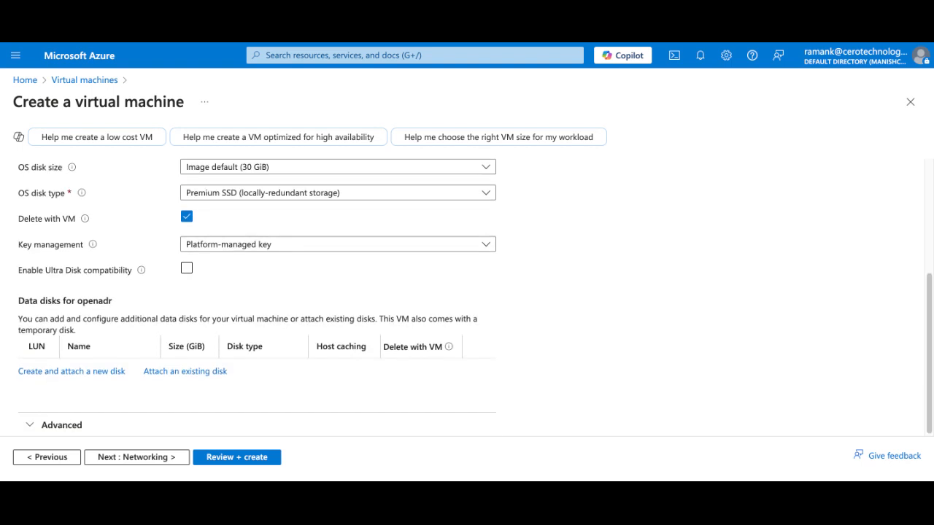
scroll(467, 295, up, 2)
scroll(466, 298, down, 1)
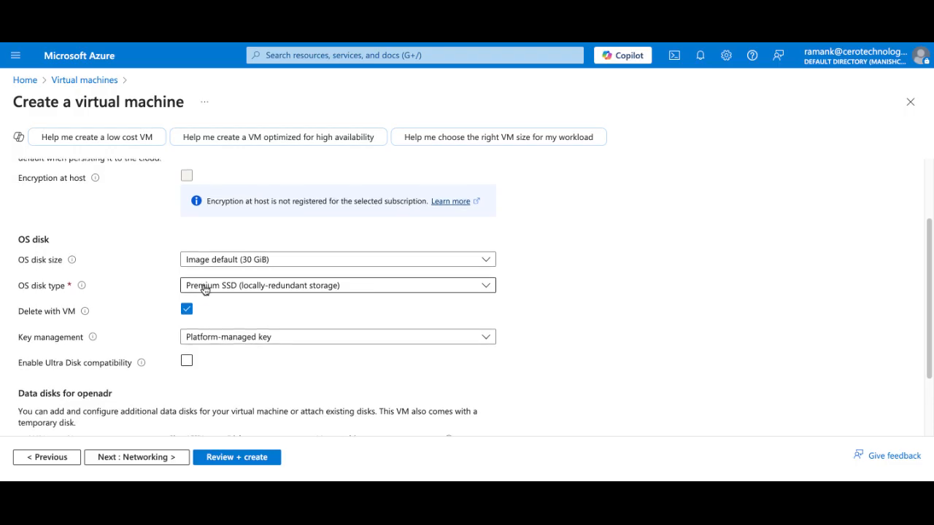
Step: Continue from the disk settings to the networking settings and review the network interface, inbound port and load balancing options
scroll(175, 281, down, 2)
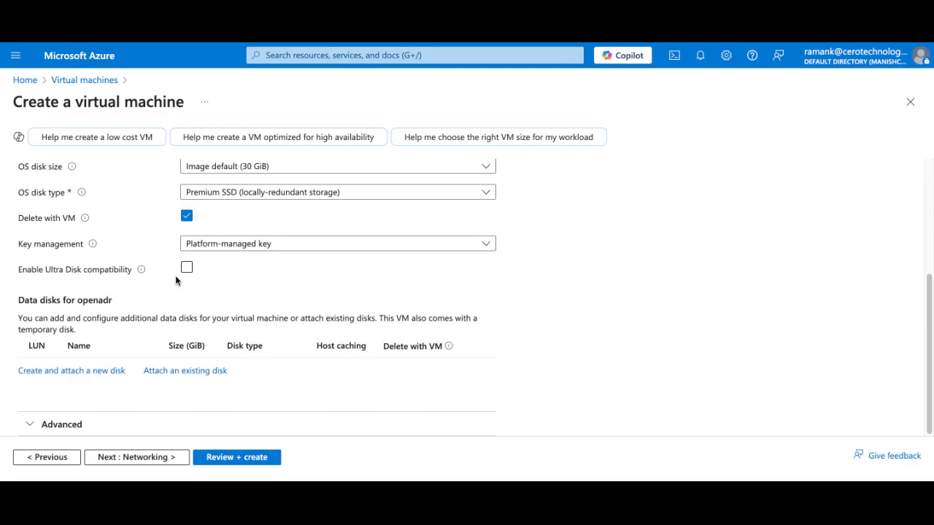
scroll(175, 275, up, 4)
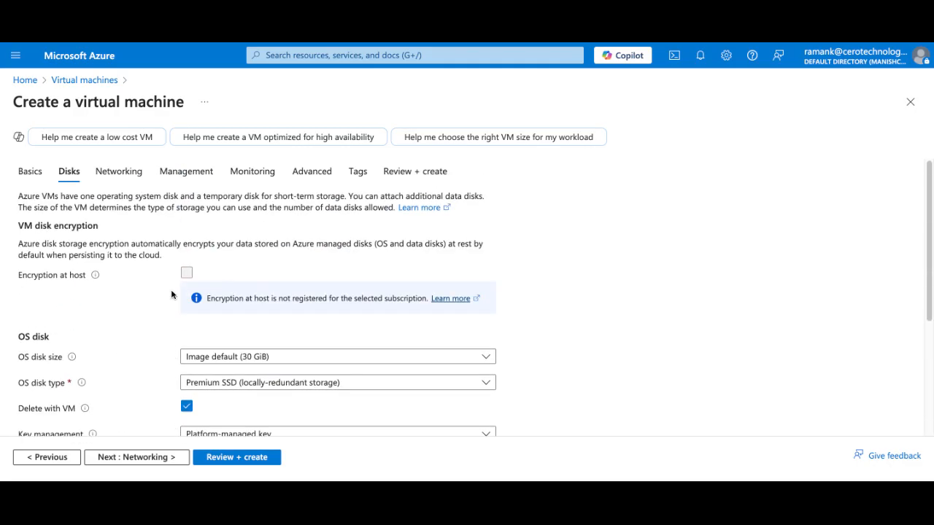
click(129, 458)
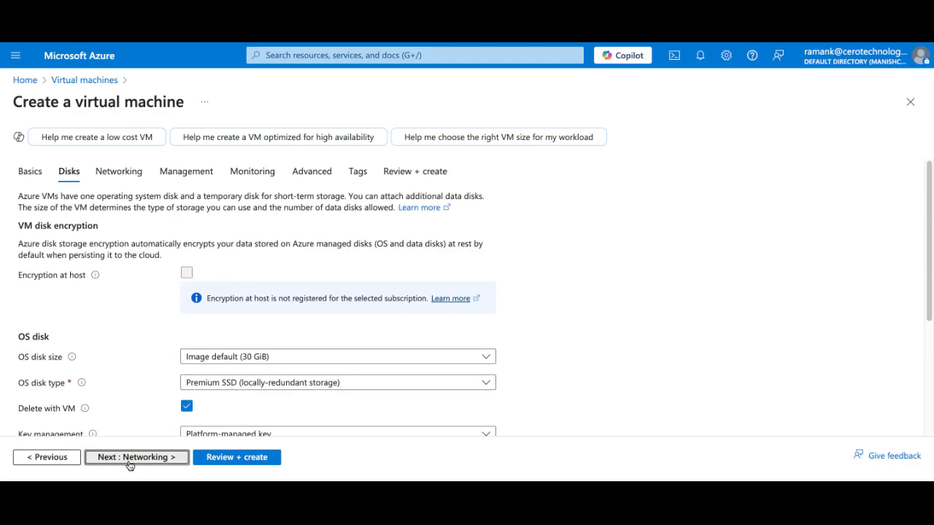
scroll(205, 356, down, 1)
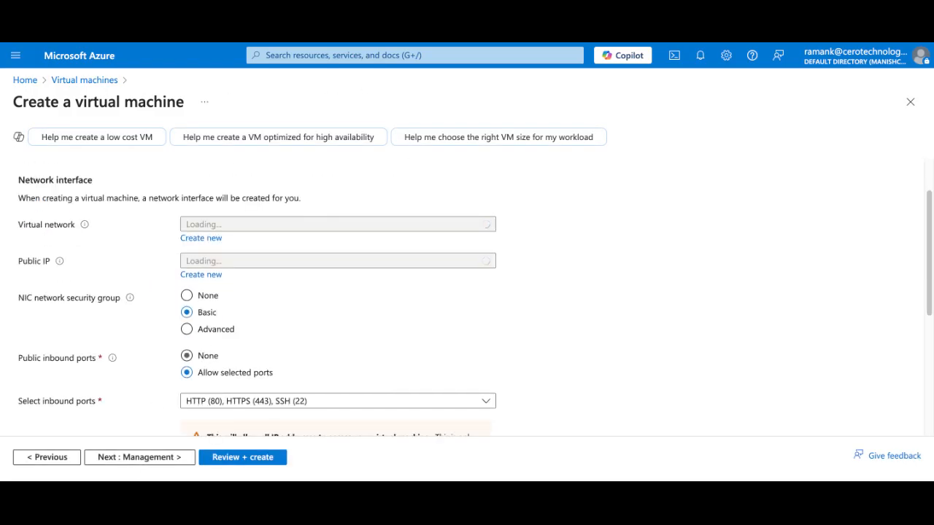
scroll(146, 323, down, 1)
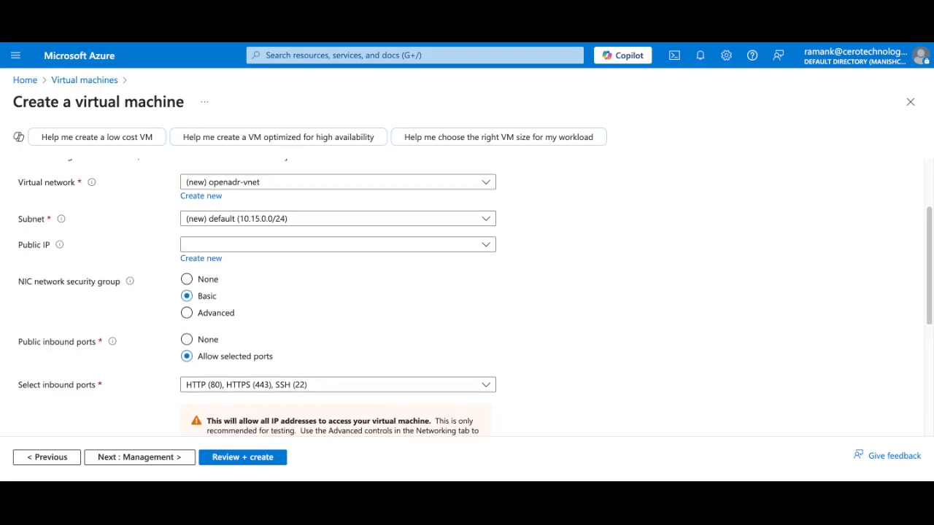
scroll(467, 298, down, 3)
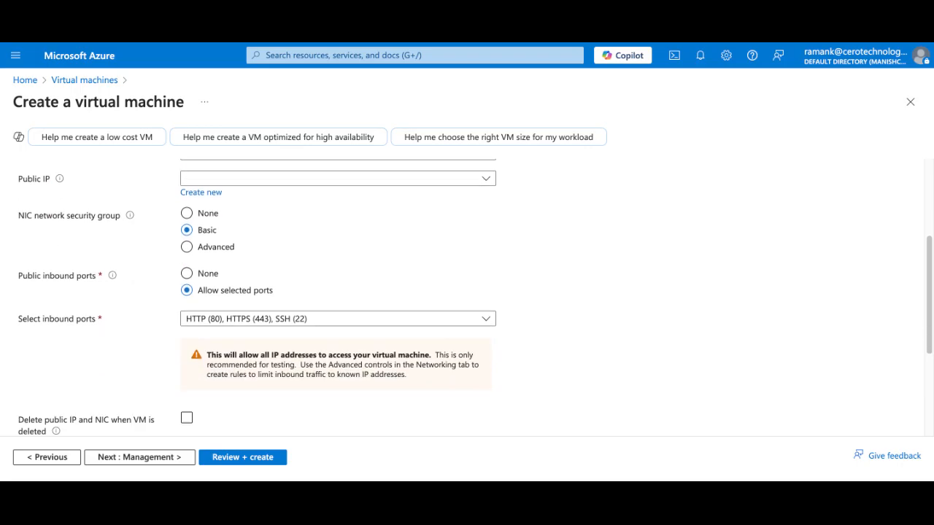
scroll(467, 298, down, 2)
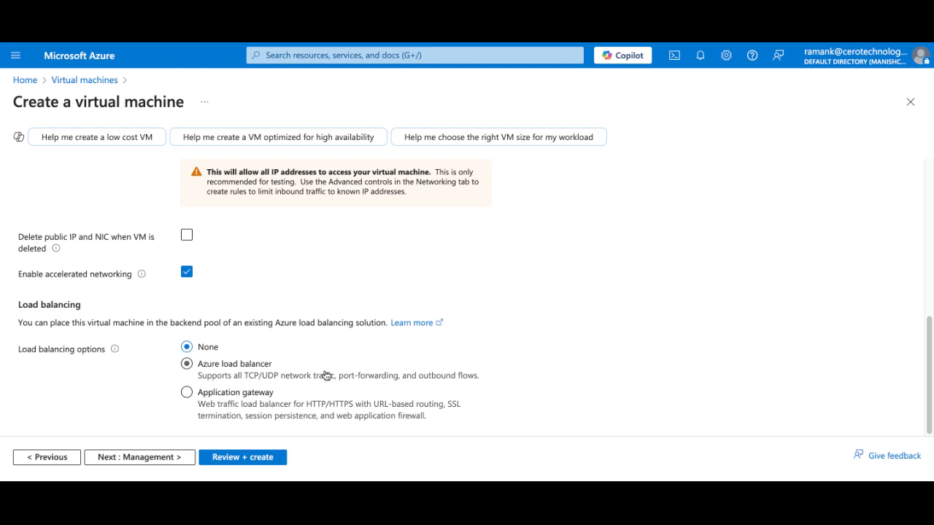
Step: Continue to the virtual machine's management settings and review the identity, Entra ID login, auto-shutdown, backup and guest OS update options
click(167, 456)
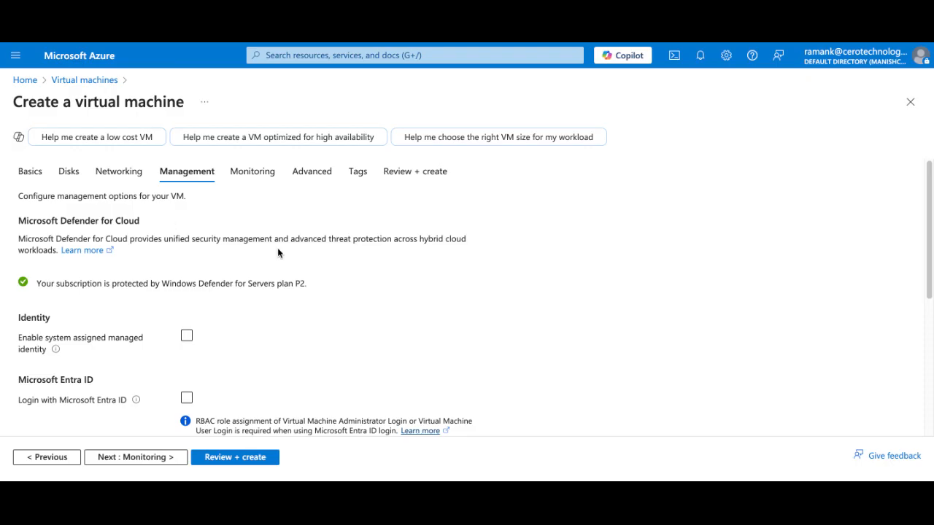
scroll(474, 297, down, 1)
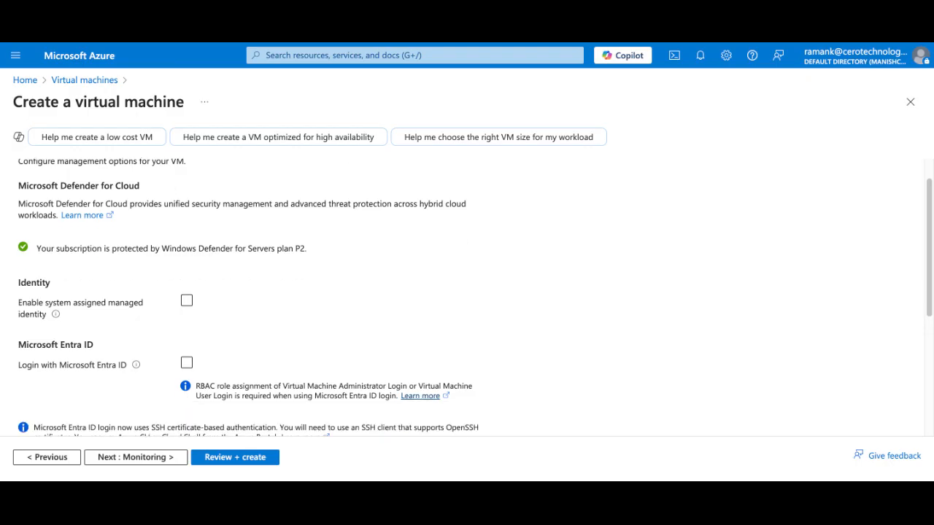
scroll(264, 263, down, 3)
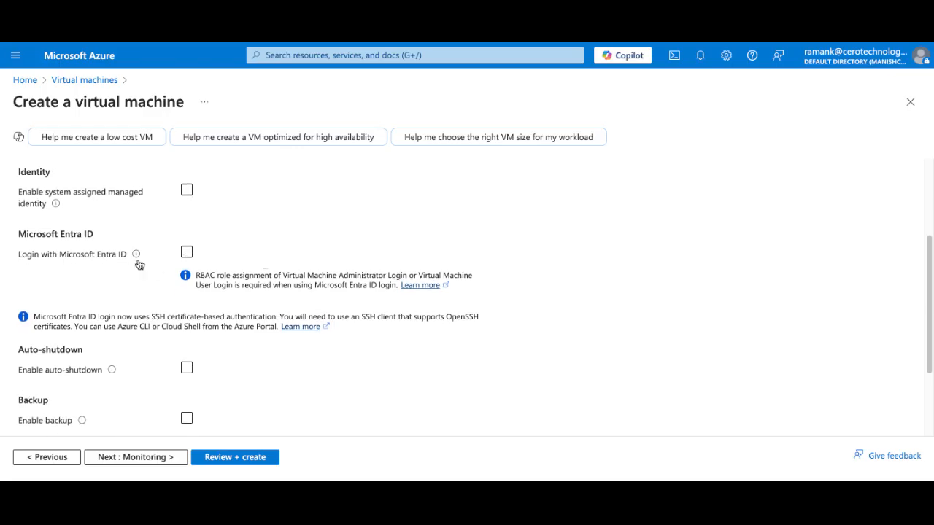
scroll(272, 321, down, 1)
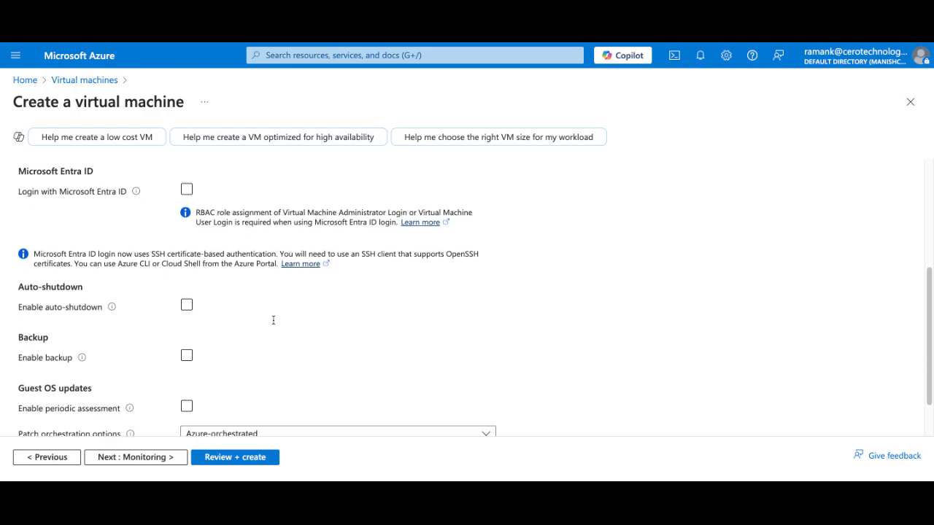
scroll(272, 320, down, 1)
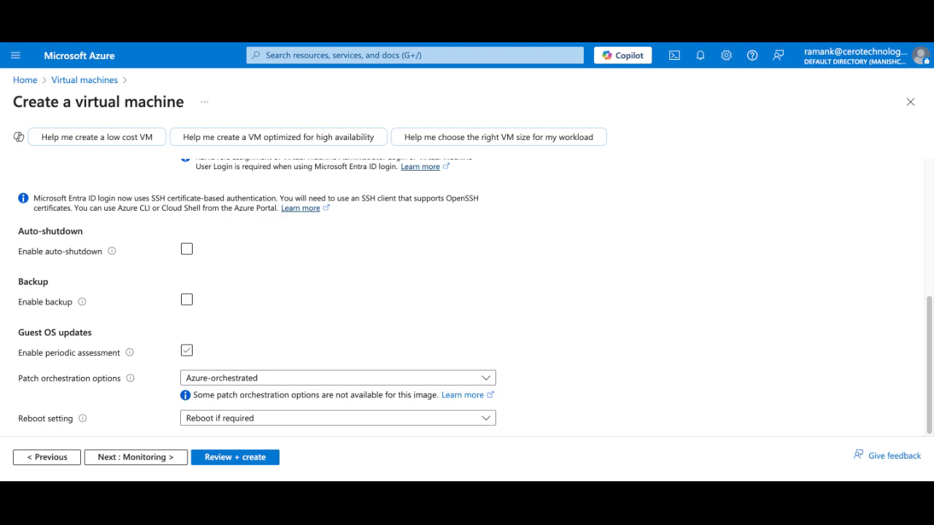
Step: Continue through the monitoring settings to the advanced settings and review the extensions, custom data, user data, host and placement options
click(140, 458)
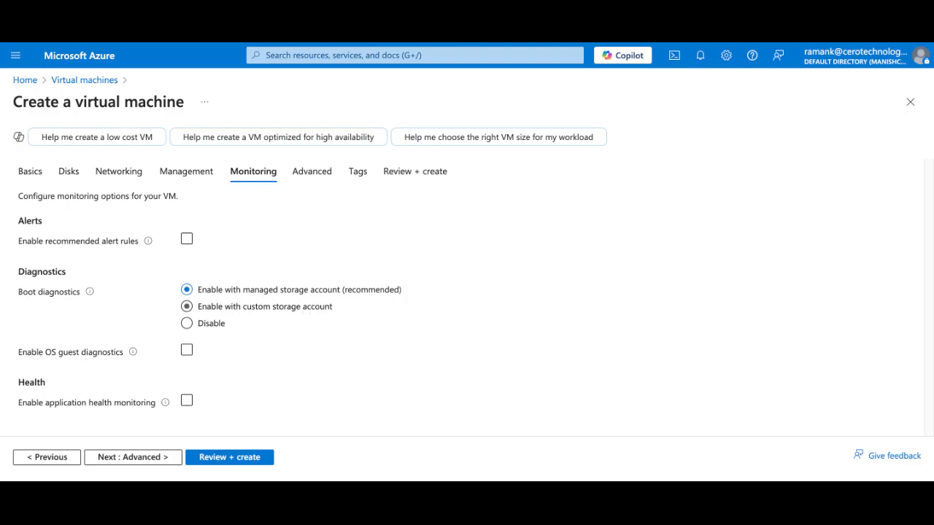
click(186, 350)
click(146, 457)
scroll(268, 340, down, 5)
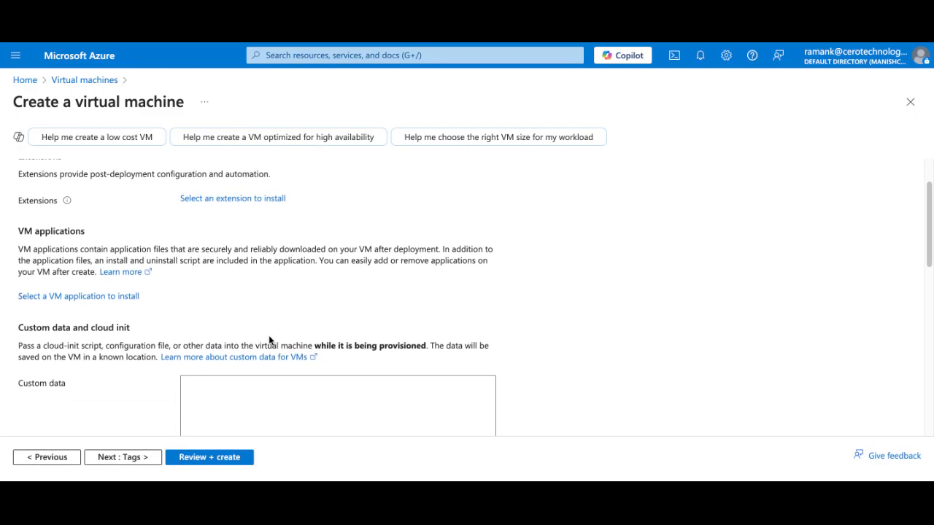
scroll(269, 340, up, 2)
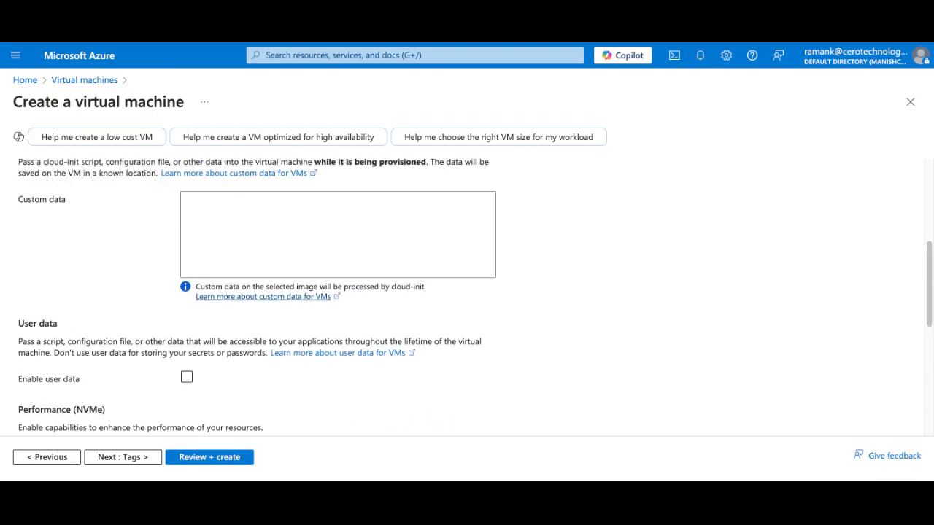
scroll(268, 340, down, 2)
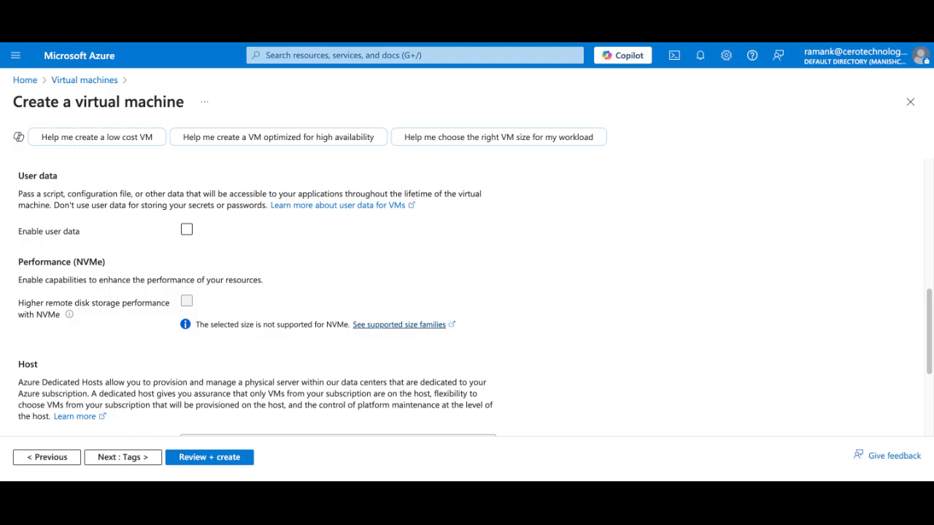
scroll(474, 296, down, 3)
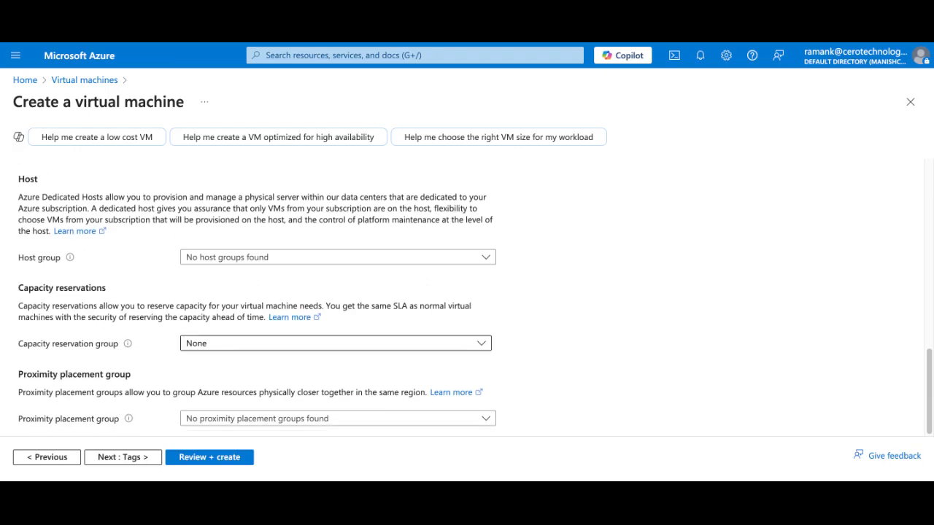
Step: Proceed to the final validation without adding any tags and review the virtual machine's price and configuration summary
click(143, 459)
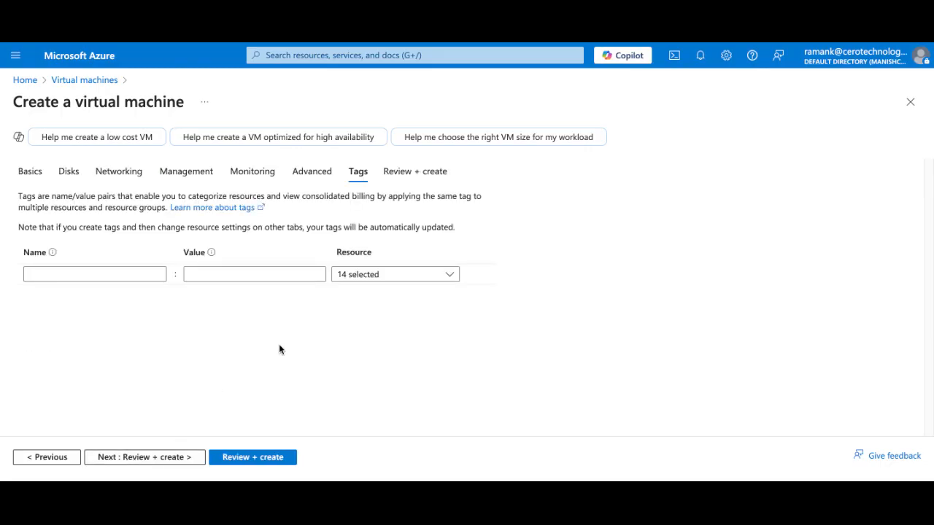
click(128, 456)
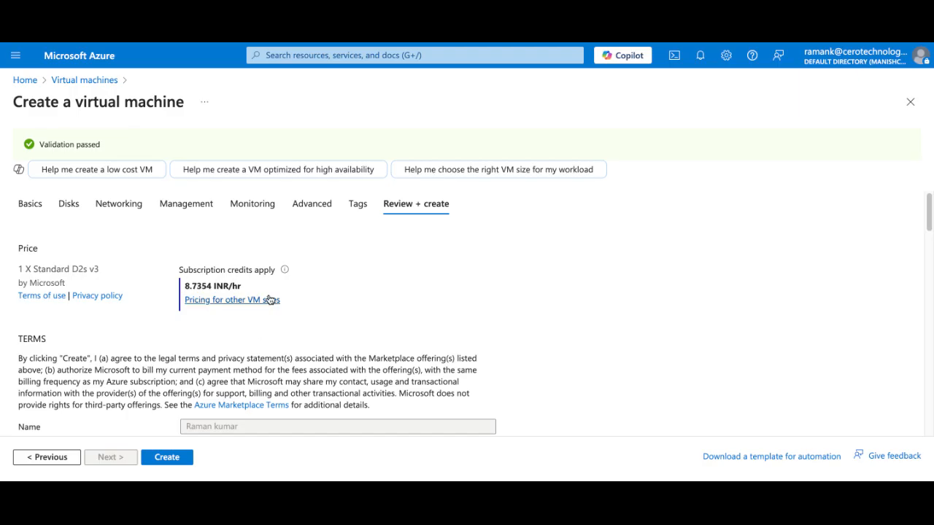
mouse_move(276, 291)
mouse_down()
mouse_move(207, 289)
mouse_move(265, 292)
mouse_up()
scroll(218, 303, down, 5)
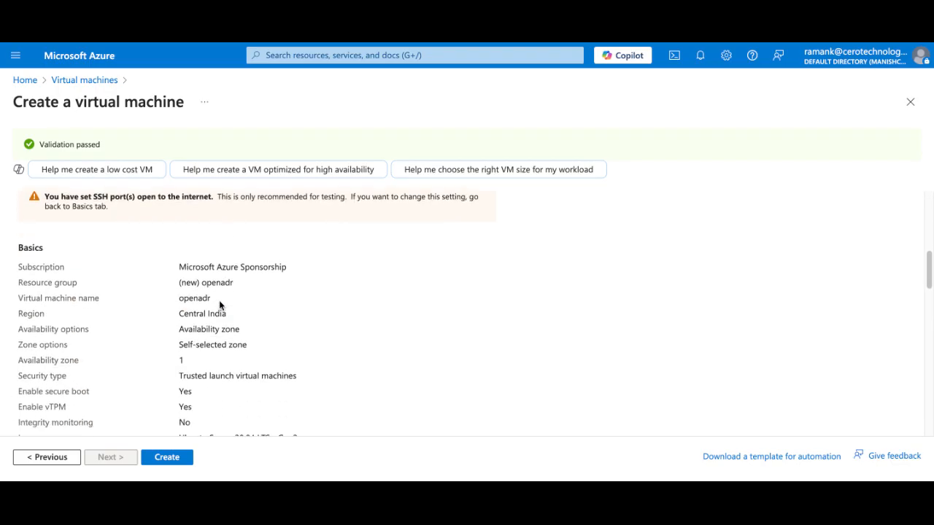
scroll(219, 300, up, 2)
scroll(219, 299, down, 3)
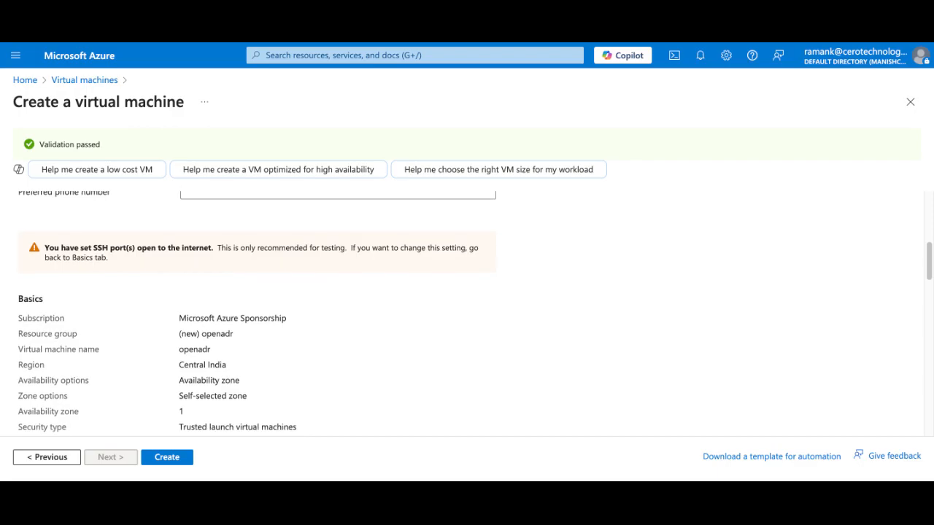
scroll(467, 314, down, 3)
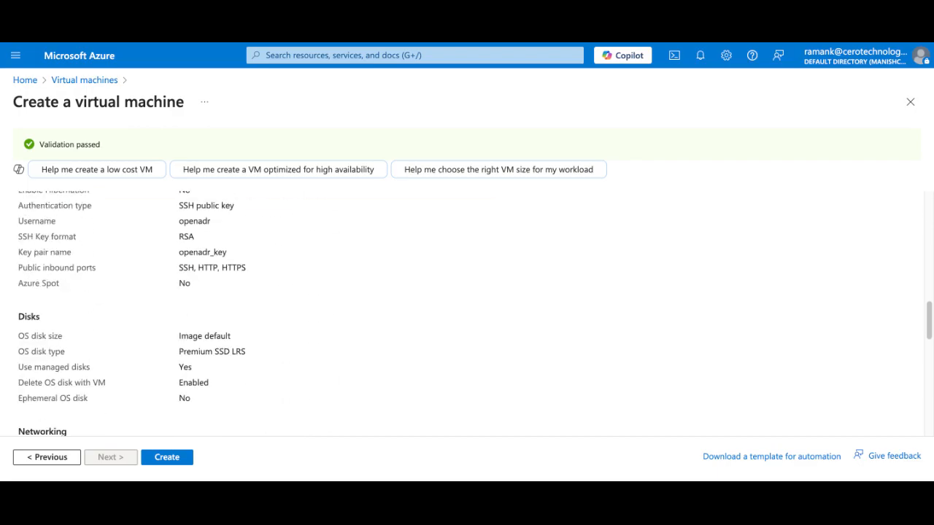
scroll(467, 314, down, 8)
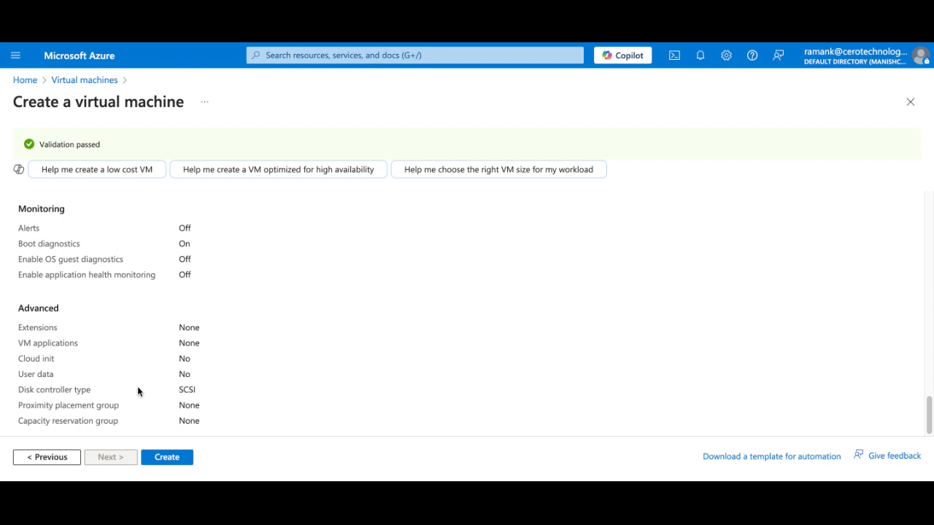
Step: Create the virtual machine with a new key pair, downloading the private key, and open the deployed openadr resource
click(175, 461)
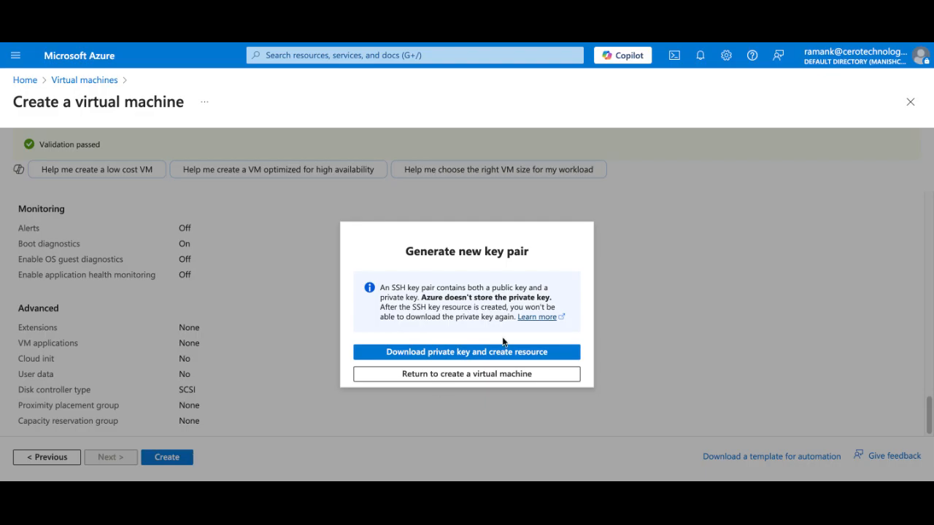
click(466, 354)
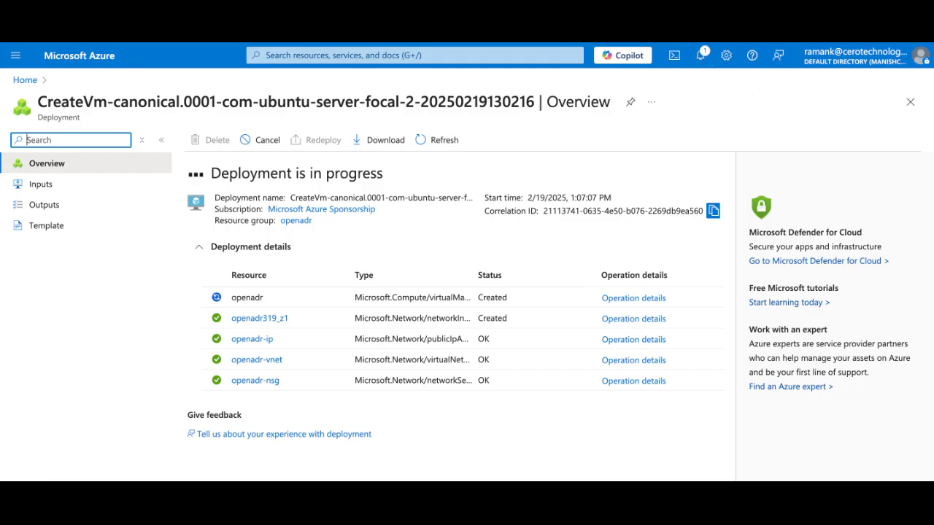
click(703, 54)
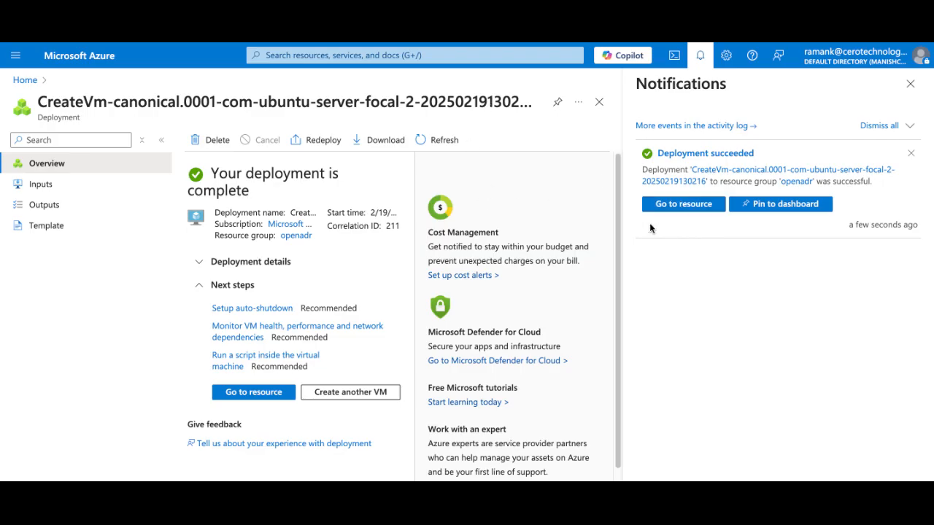
click(674, 210)
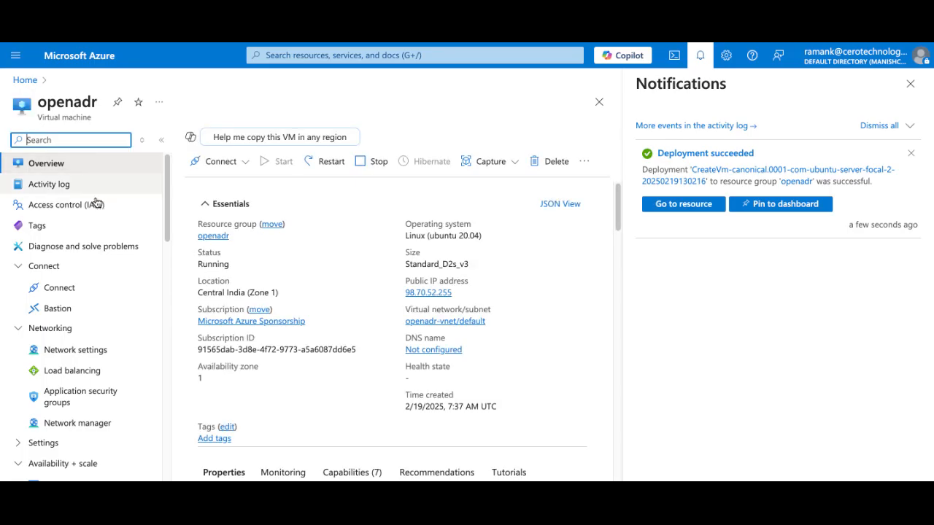
click(910, 84)
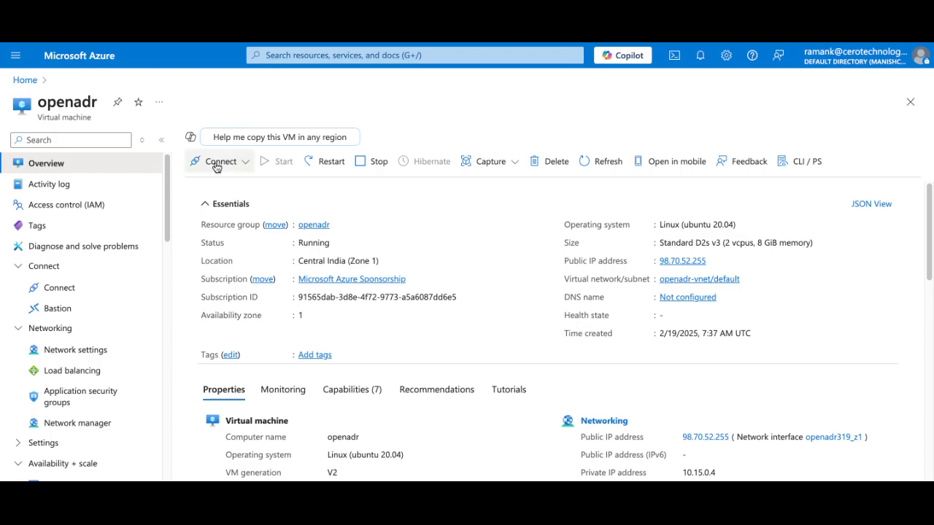
Step: Open the openadr virtual machine's network settings and examine the inbound port rules of its network security group
scroll(88, 225, down, 1)
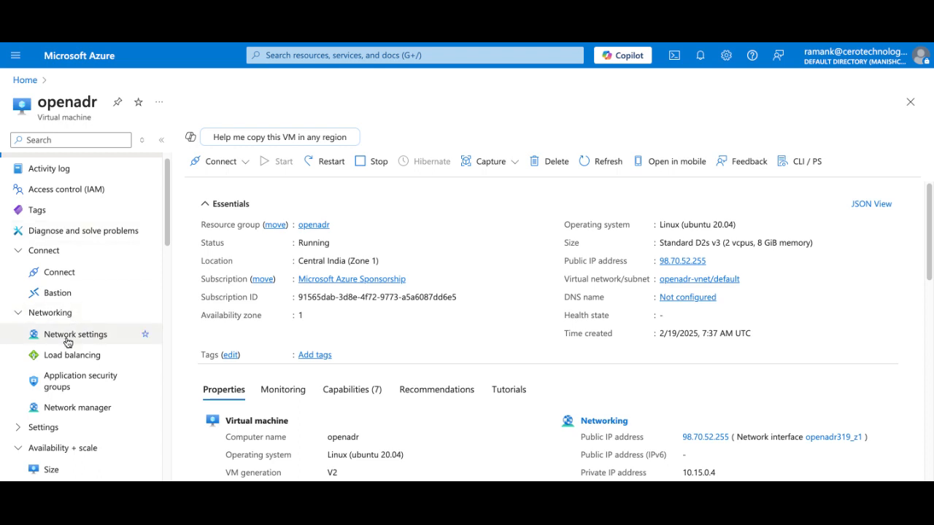
click(94, 334)
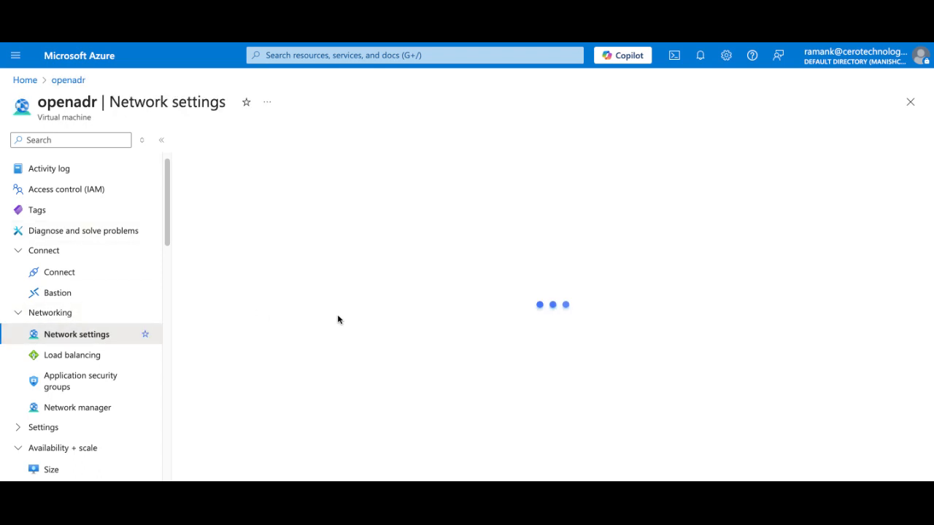
scroll(338, 317, down, 4)
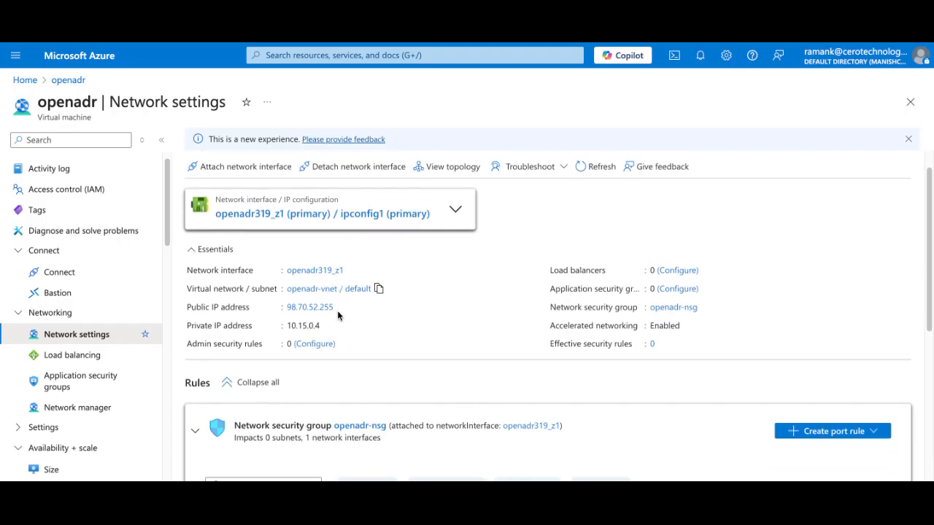
scroll(337, 312, down, 1)
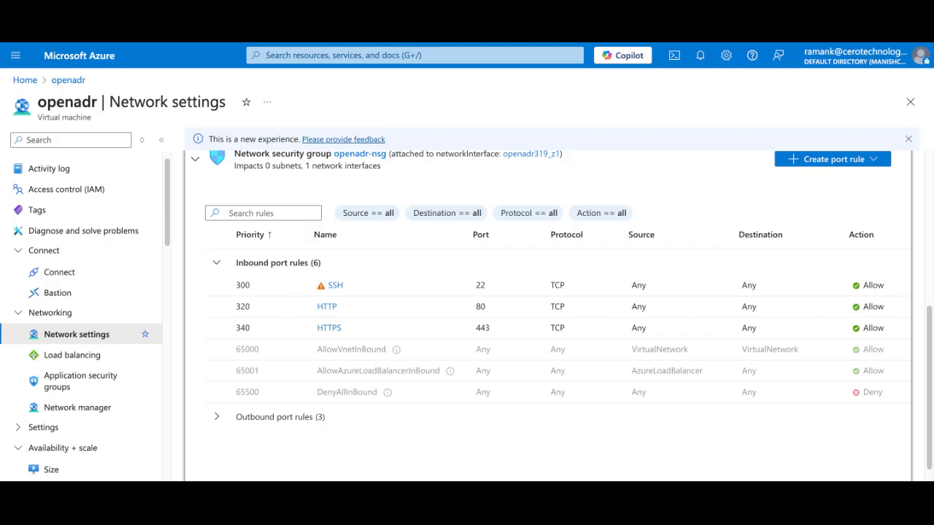
Step: Add an inbound security rule to openadr-nsg that allows TCP traffic from any source to destination port 3000
click(838, 161)
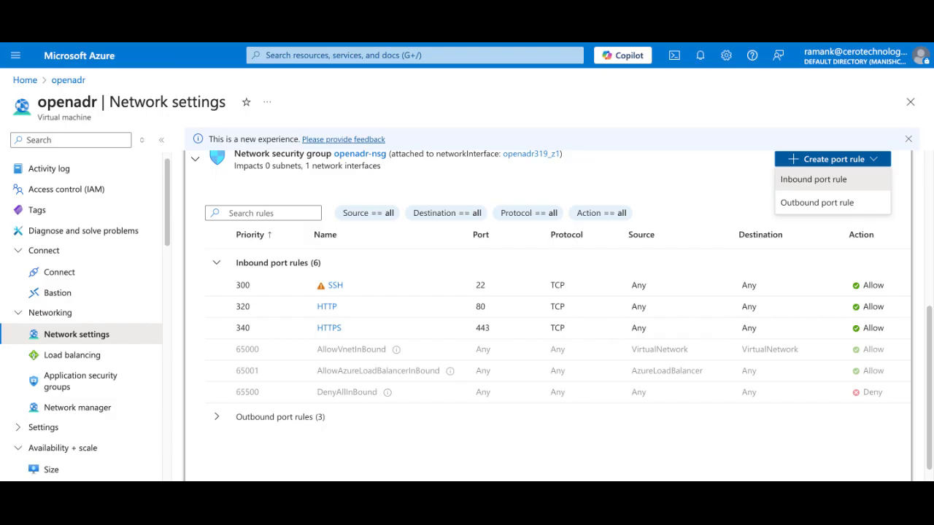
click(814, 178)
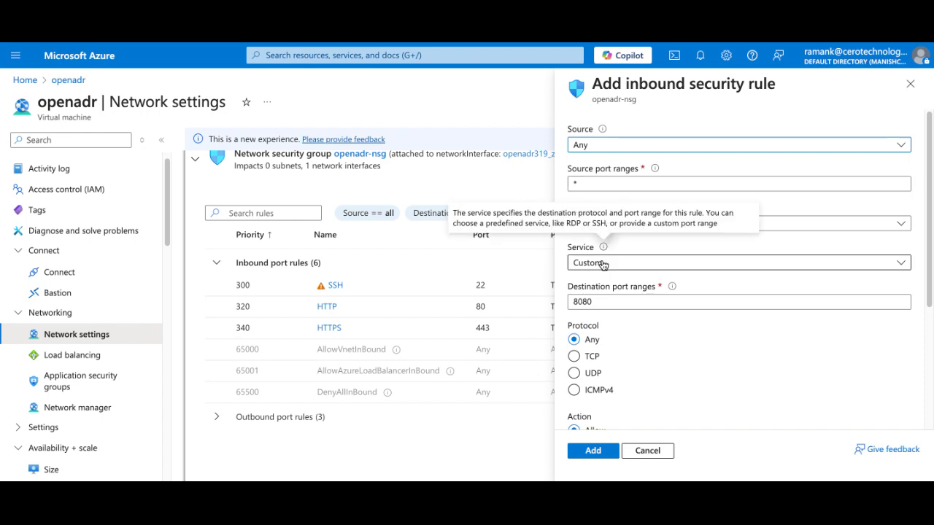
double_click(574, 301)
key(BackSpace)
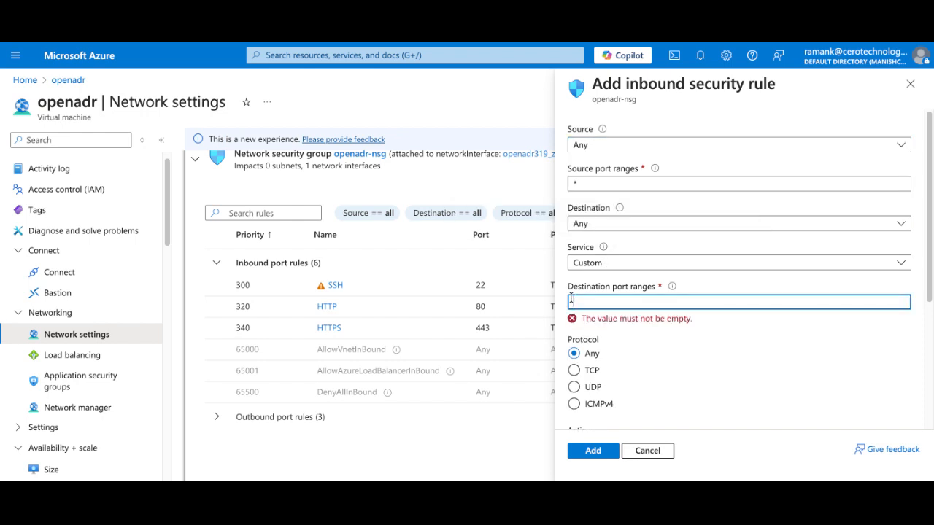
text(3000)
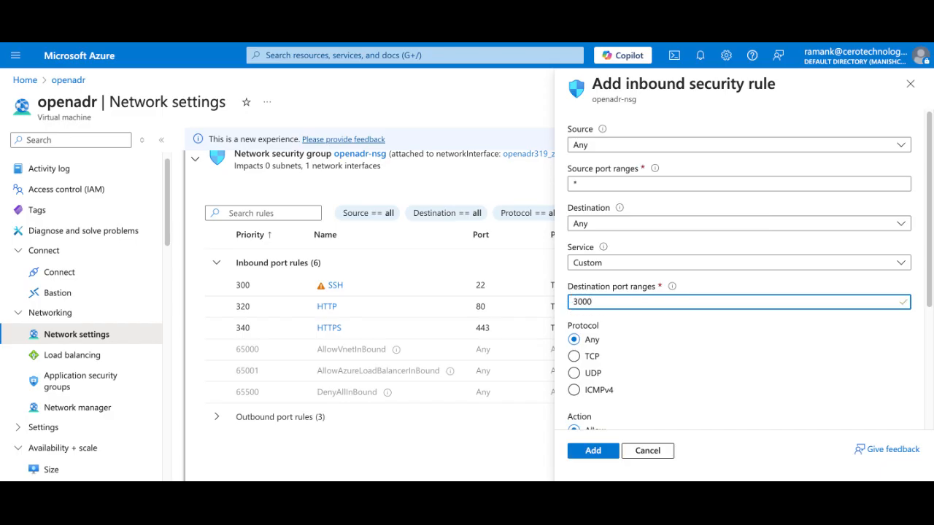
scroll(630, 346, down, 1)
click(574, 315)
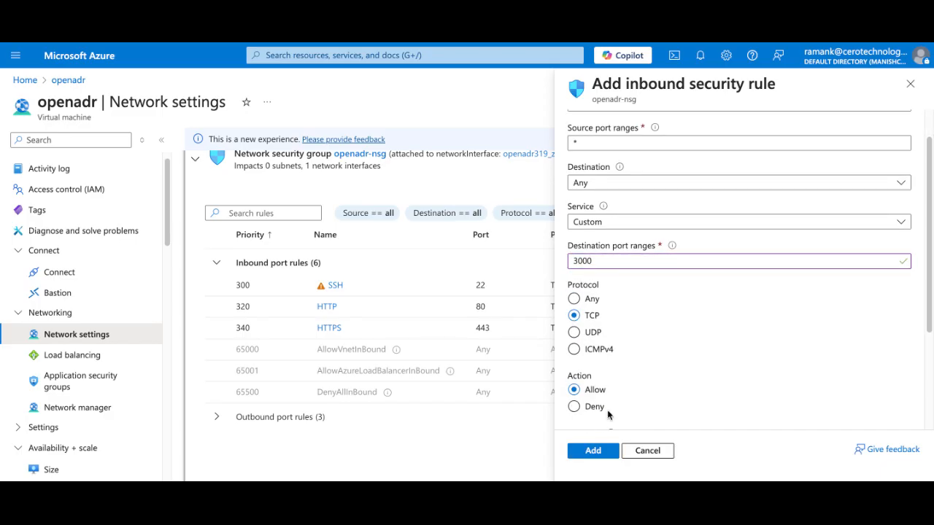
click(598, 452)
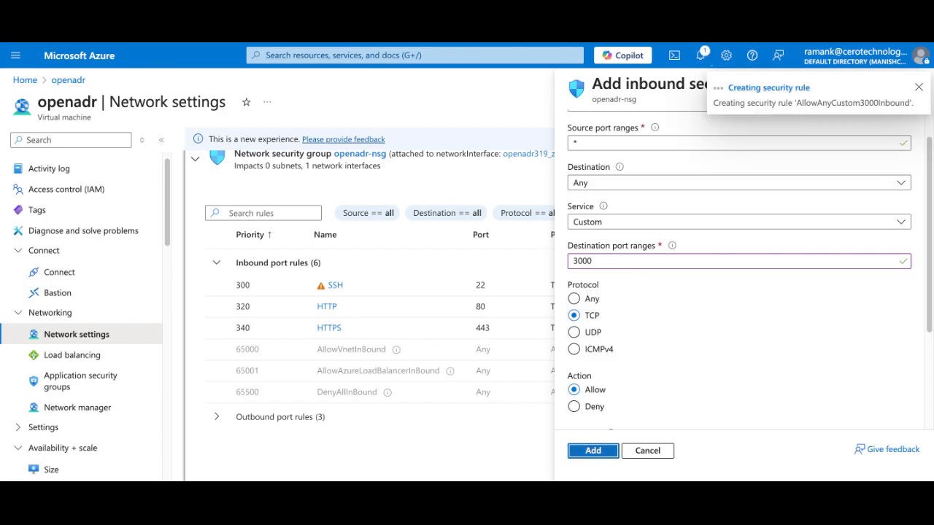
scroll(534, 352, down, 3)
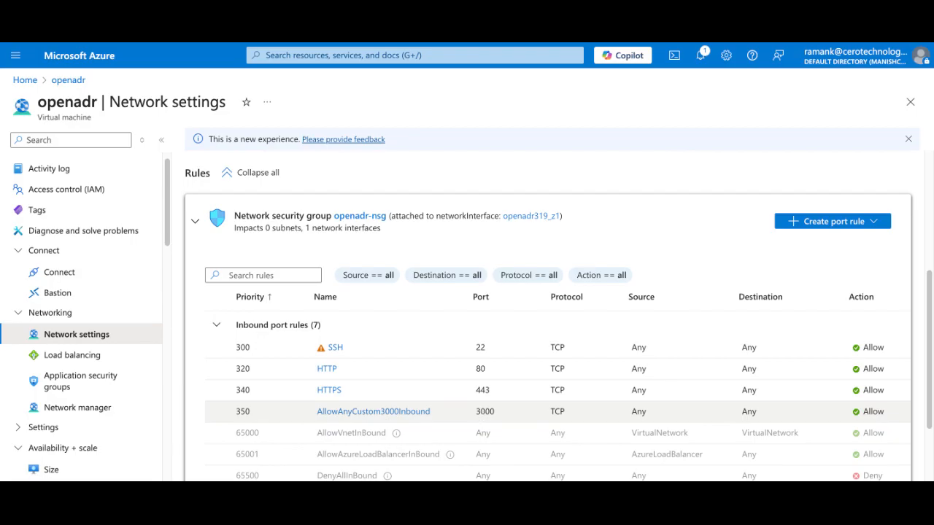
scroll(229, 325, down, 1)
Step: Return to the openadr virtual machine's overview and look through its available operations, monitoring, automation and help options
scroll(228, 324, up, 4)
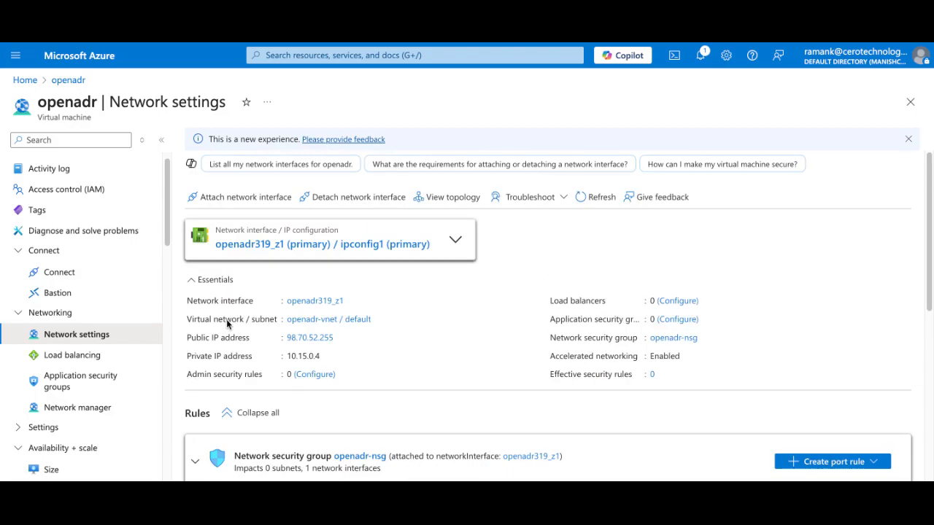
click(48, 170)
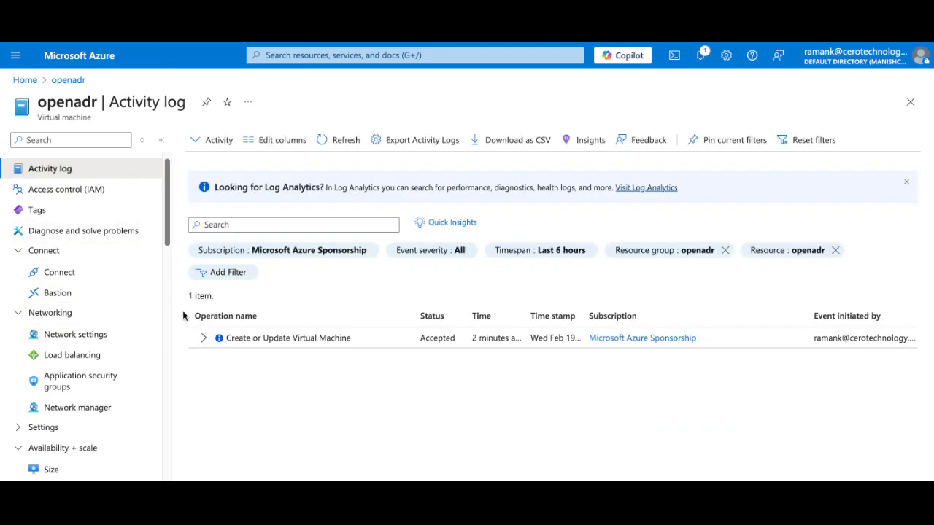
scroll(66, 200, up, 1)
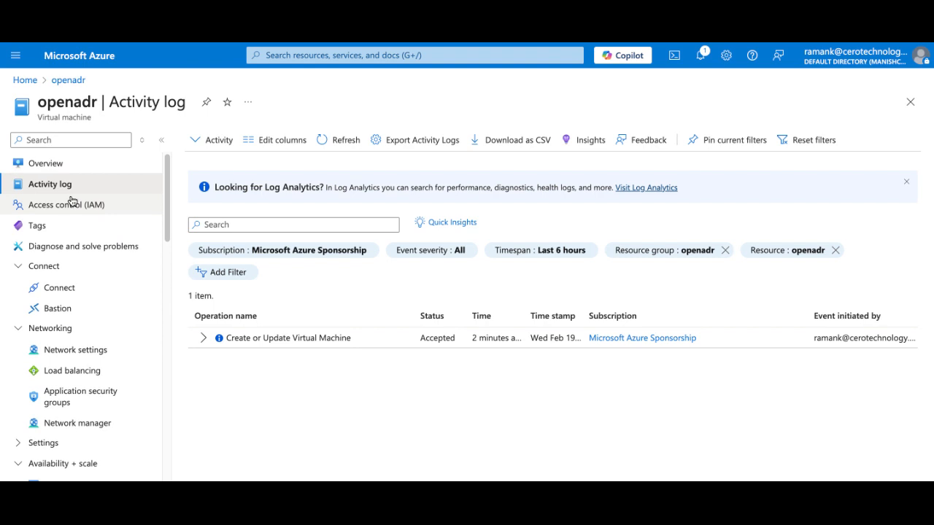
click(72, 162)
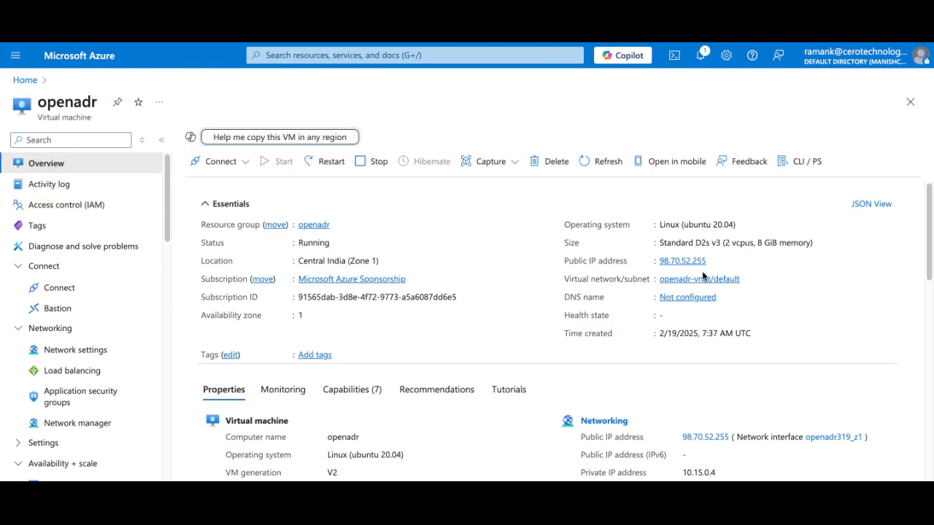
scroll(116, 371, down, 7)
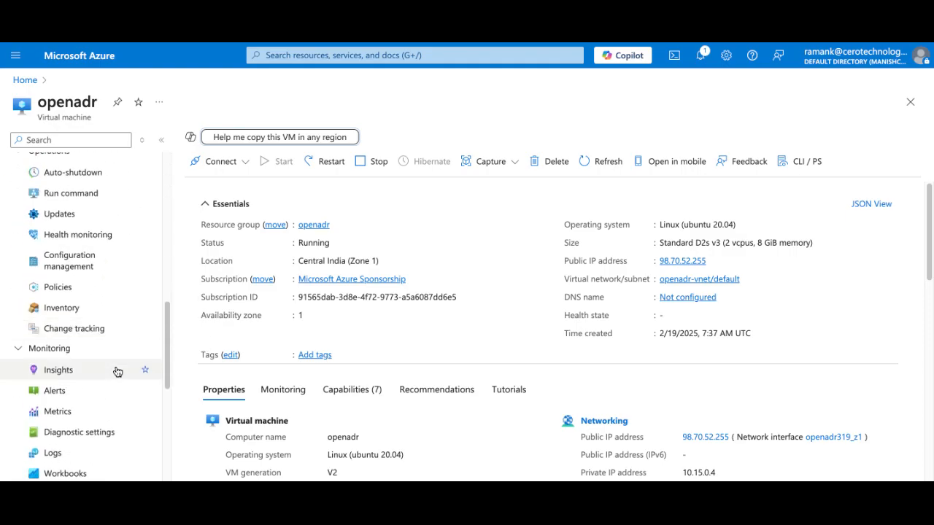
scroll(115, 371, down, 3)
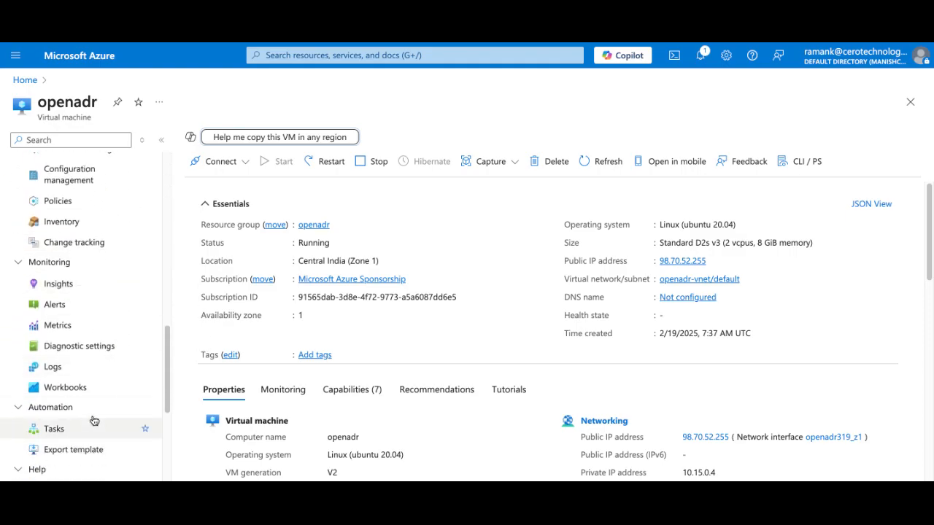
scroll(93, 421, down, 3)
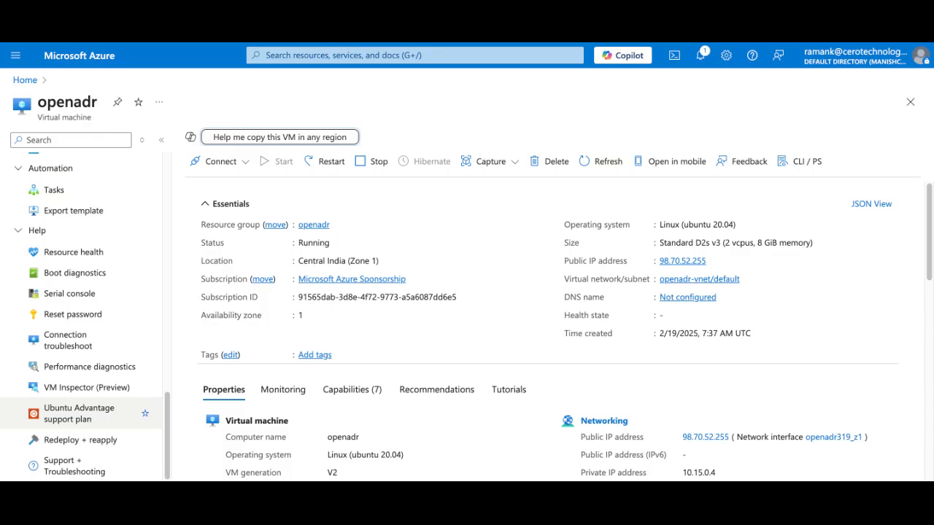
scroll(93, 408, up, 5)
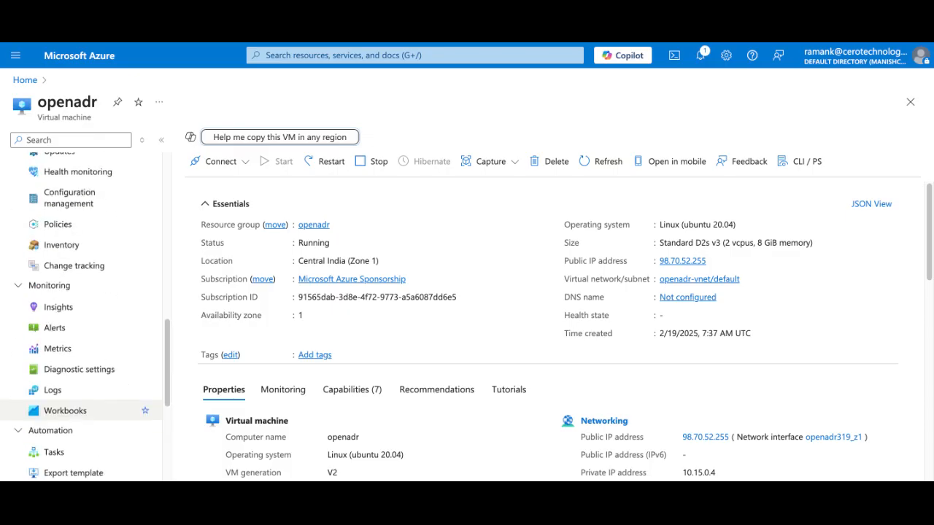
scroll(92, 436, up, 6)
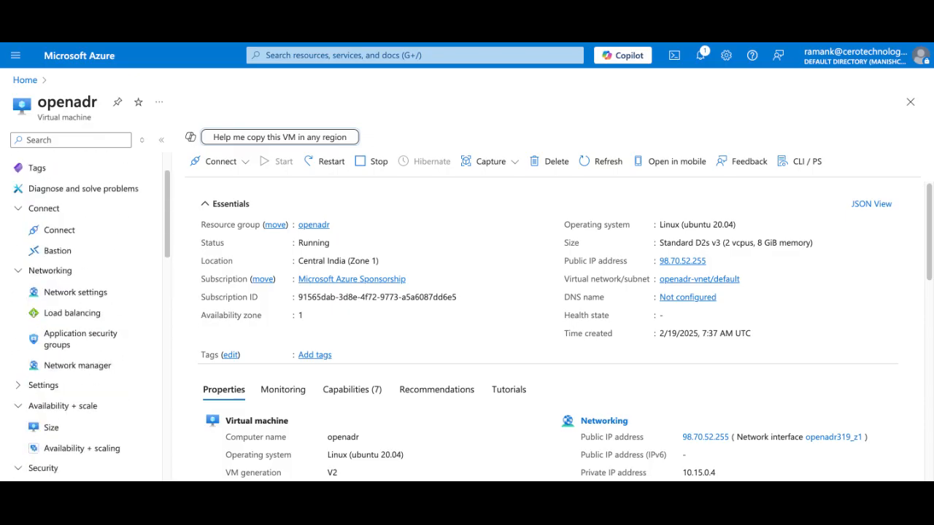